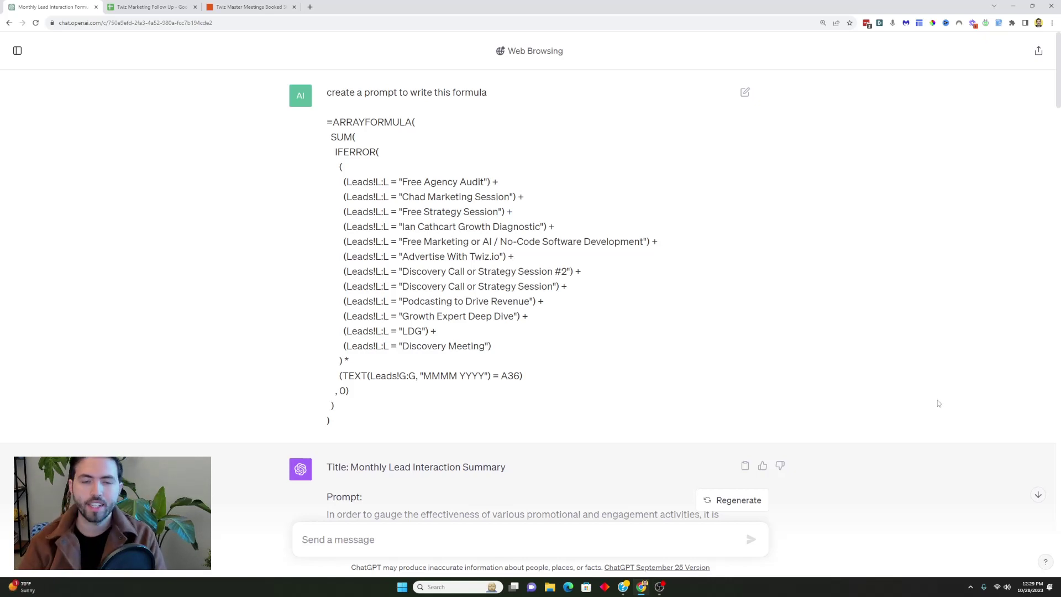
# Step: Leave the ChatGPT prompt reply for the Twiz Marketing Follow Up lead-tracking spreadsheet
pyautogui.click(149, 7)
# Step: Open the first sheet's lead list and scroll through statuses, channels, dates and lead scores
pyautogui.click(89, 570)
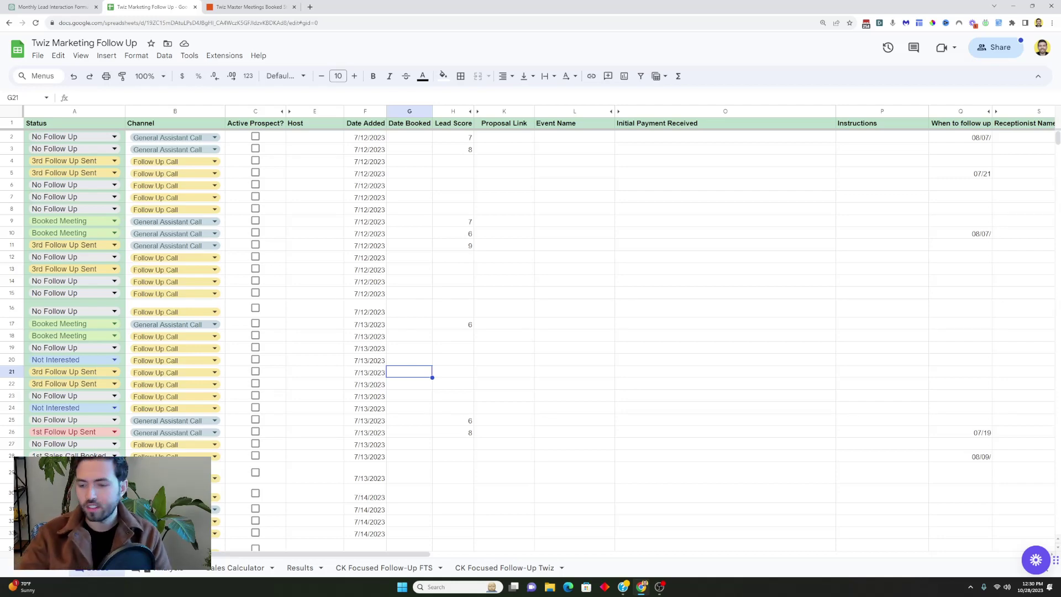
pyautogui.scroll(-10, 531, 337)
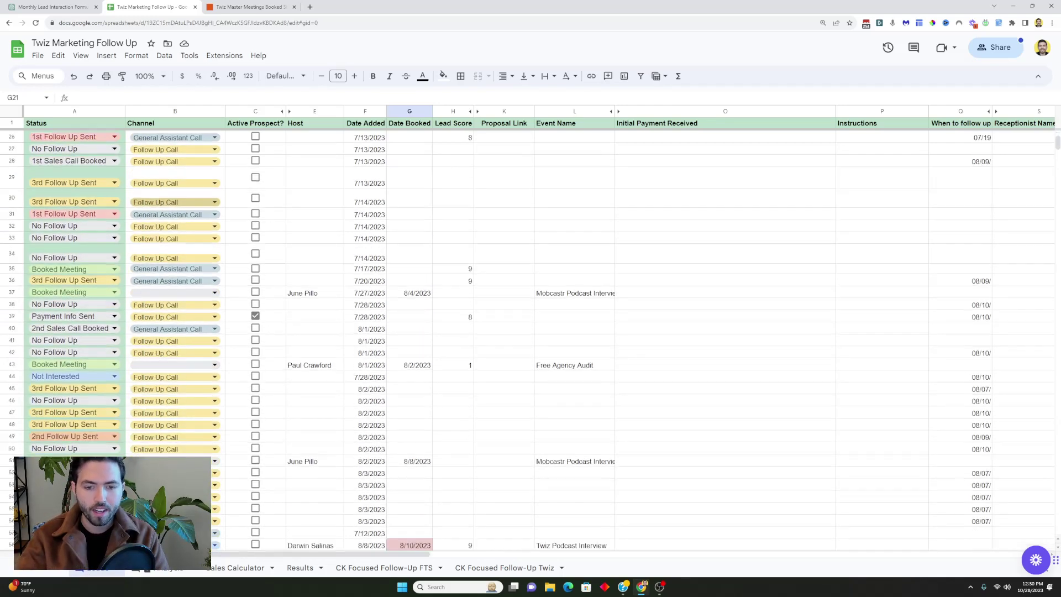
pyautogui.scroll(-13, 531, 337)
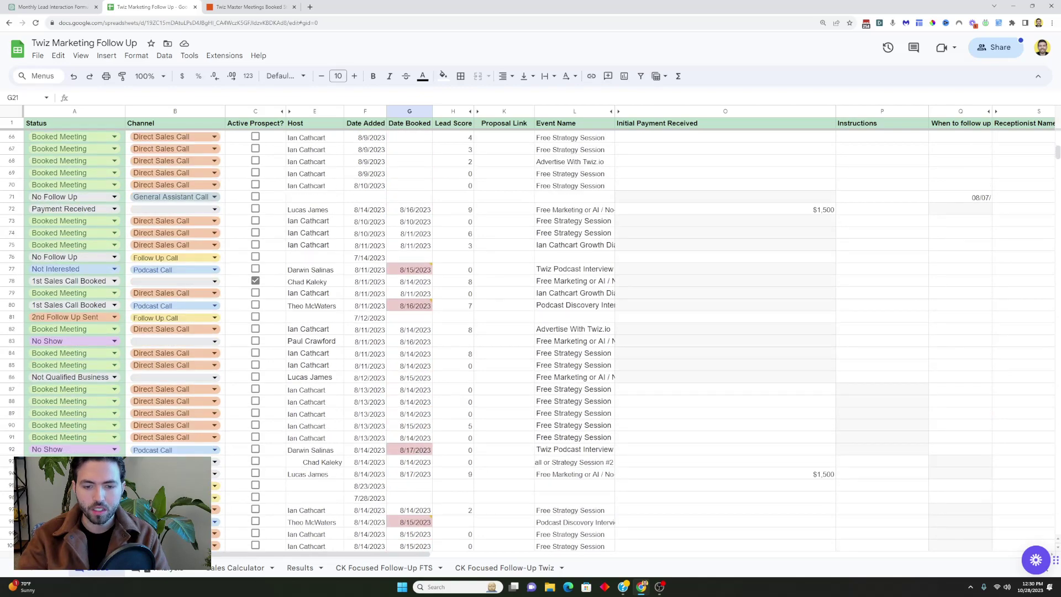
pyautogui.scroll(-15, 530, 337)
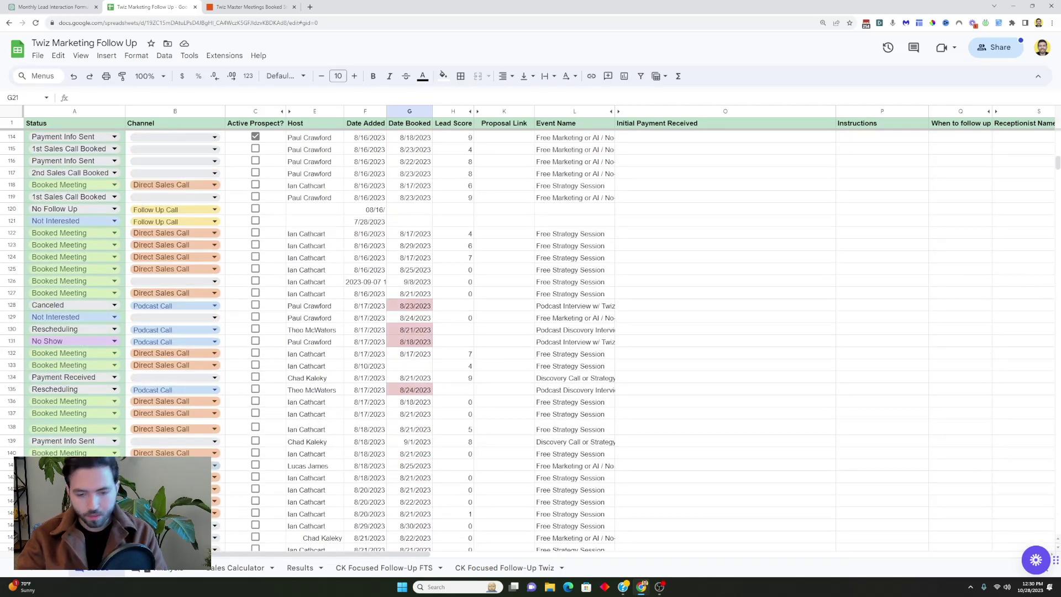
pyautogui.scroll(-19, 530, 337)
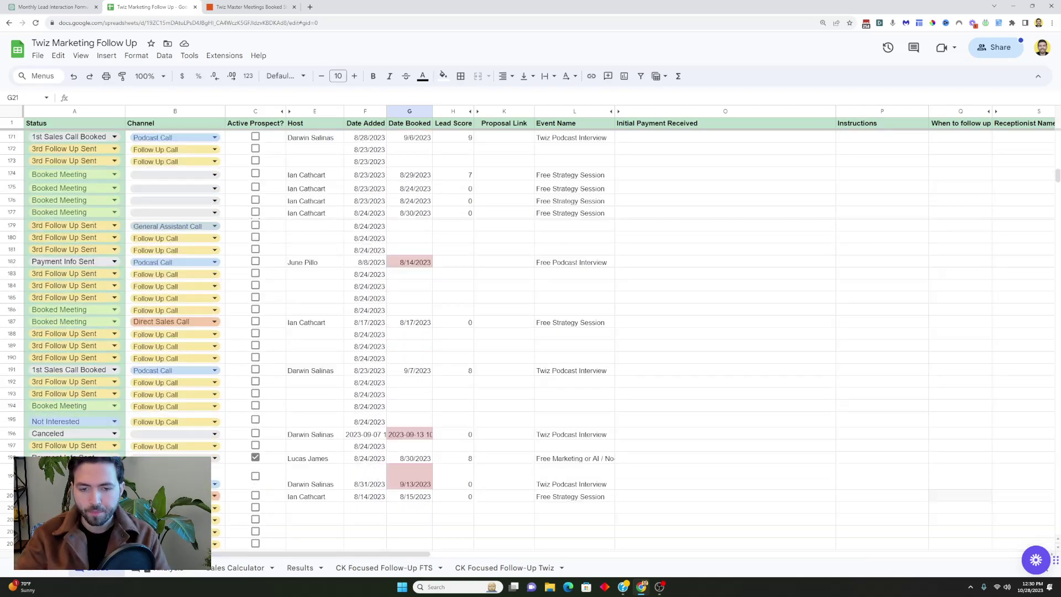
pyautogui.scroll(-20, 530, 337)
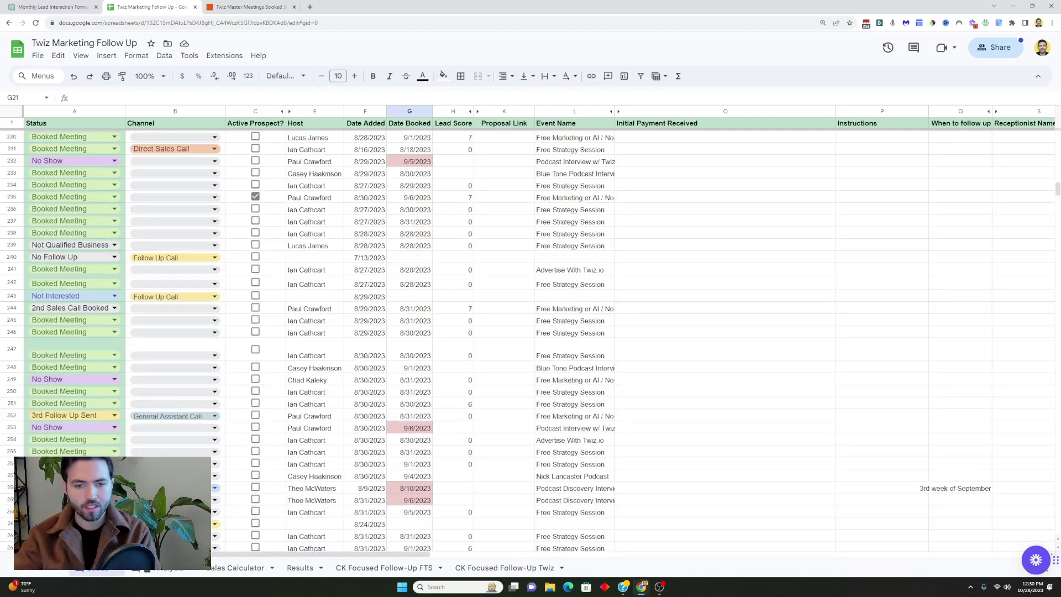
pyautogui.scroll(-12, 530, 337)
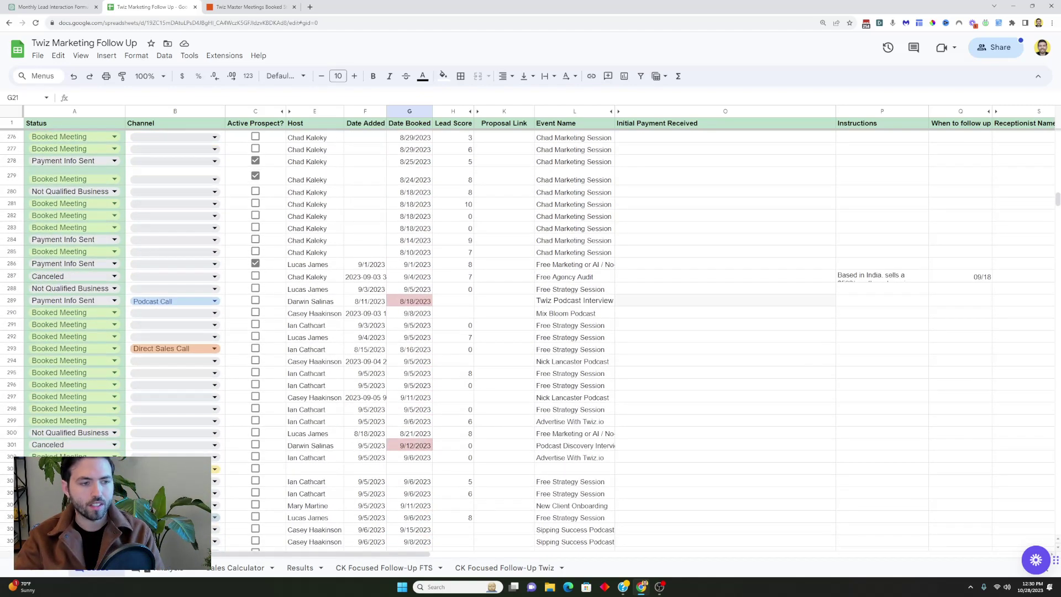
pyautogui.scroll(-9, 530, 337)
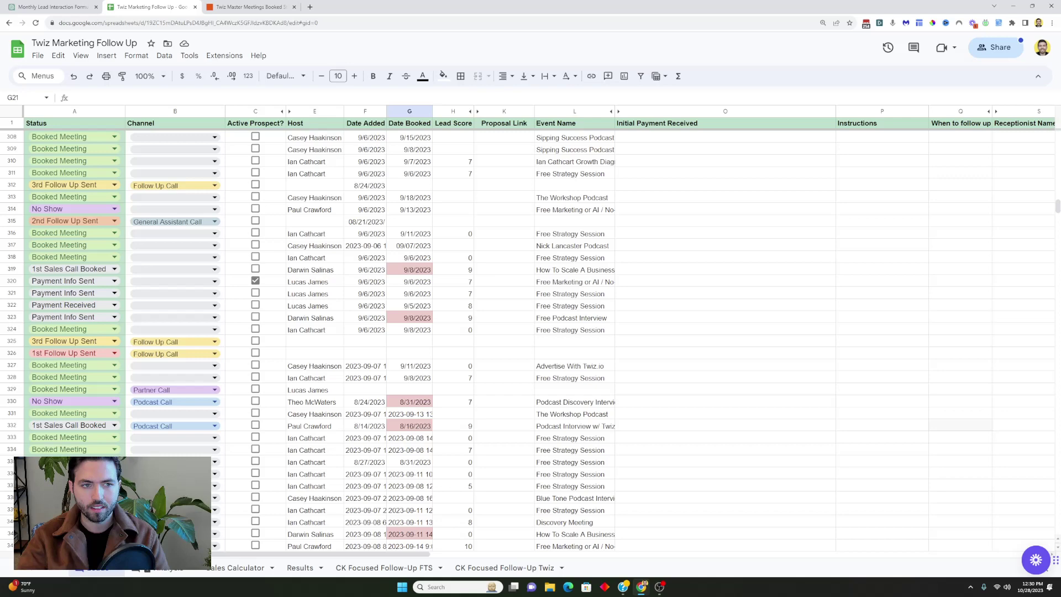
pyautogui.scroll(-4, 530, 337)
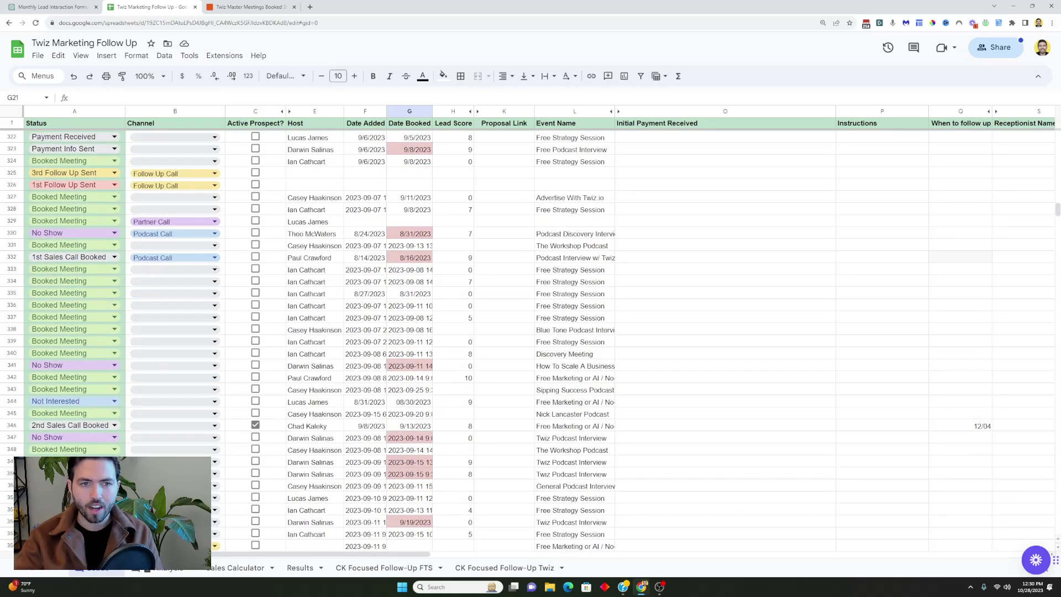
pyautogui.scroll(-3, 347, 452)
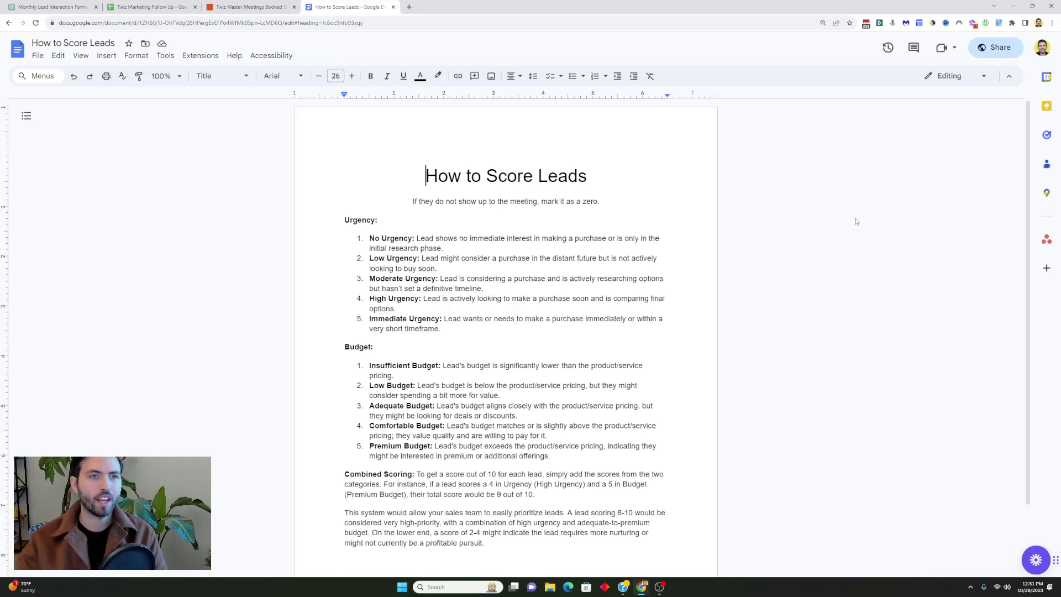
# Step: Bring the ChatGPT formula conversation back on screen after reading the How to Score Leads guide
pyautogui.click(64, 4)
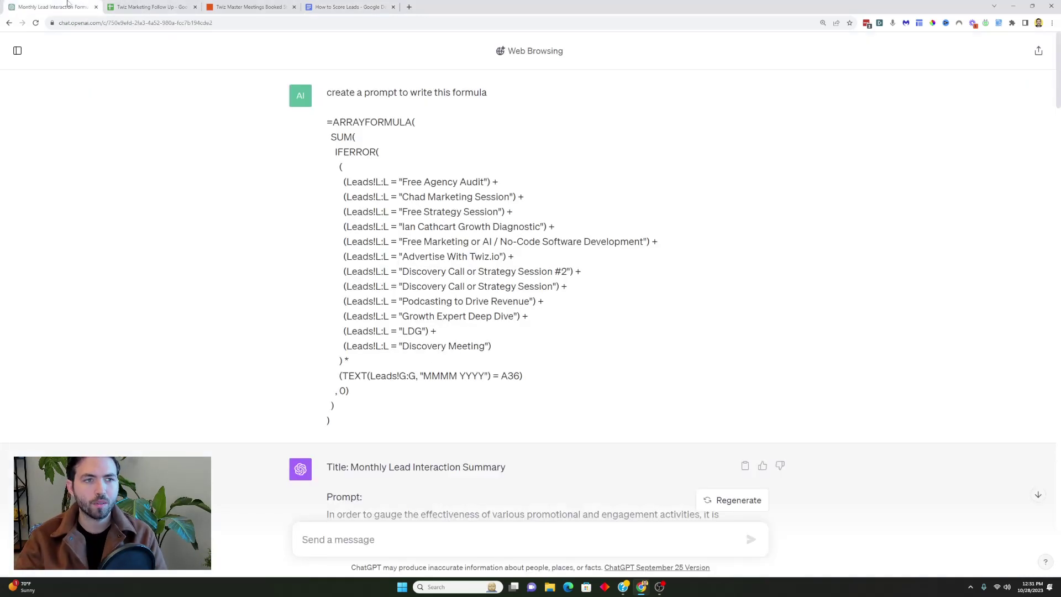
# Step: Back in the lead list, scroll the Lead Score column past row 160, scores ranging 0 to 9
pyautogui.click(131, 5)
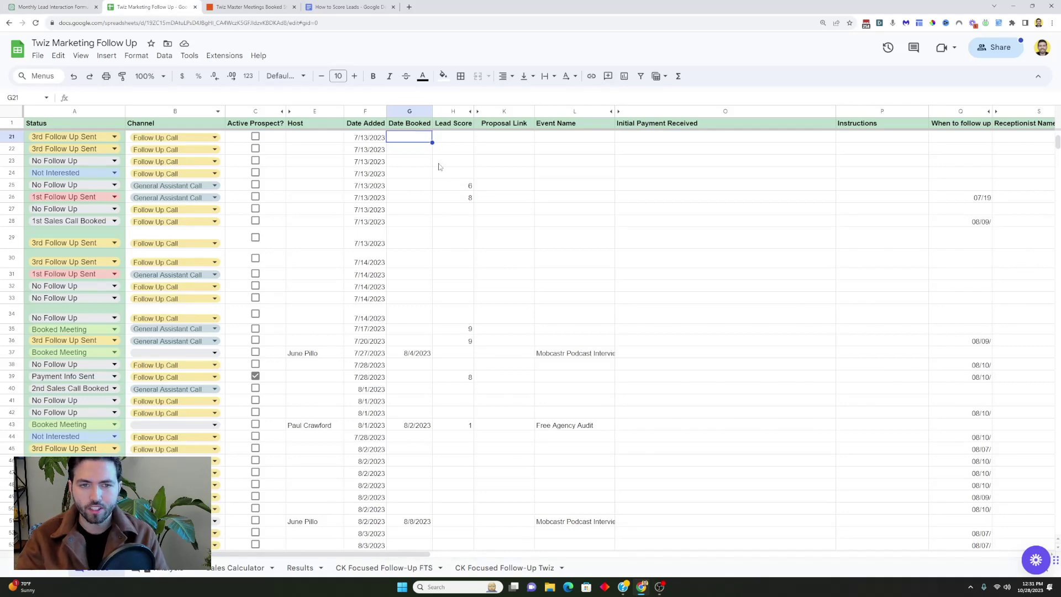
pyautogui.scroll(-5, 440, 166)
pyautogui.scroll(-4, 440, 163)
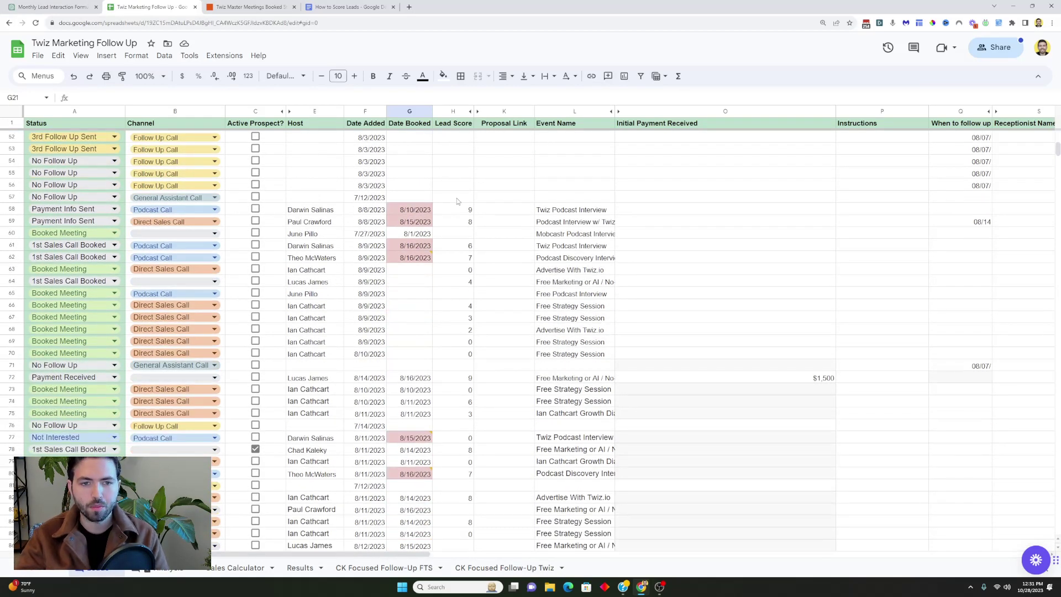
pyautogui.scroll(-3, 456, 197)
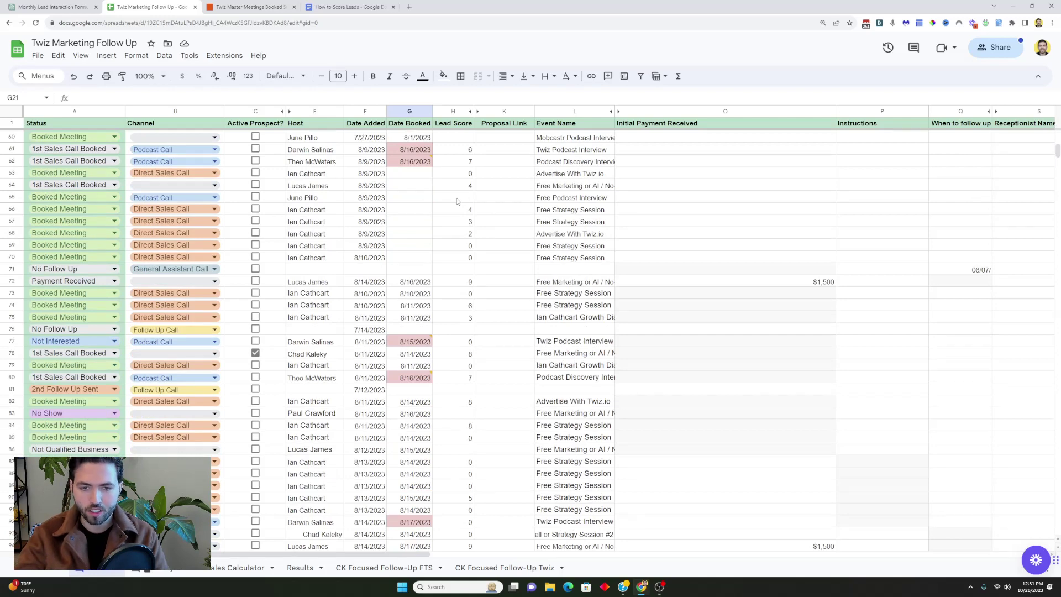
pyautogui.scroll(-2, 457, 201)
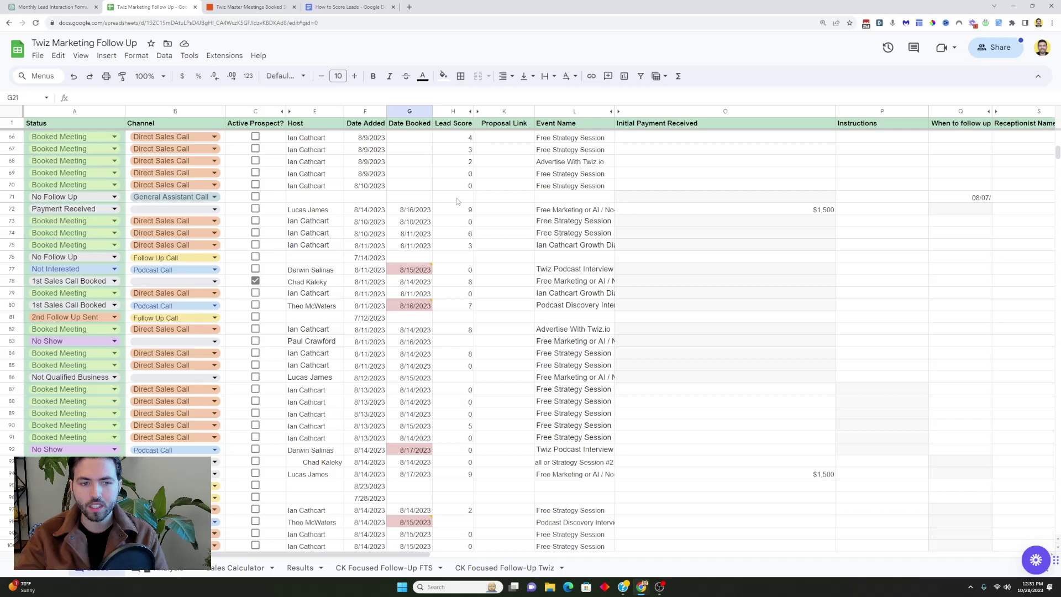
pyautogui.scroll(-8, 456, 201)
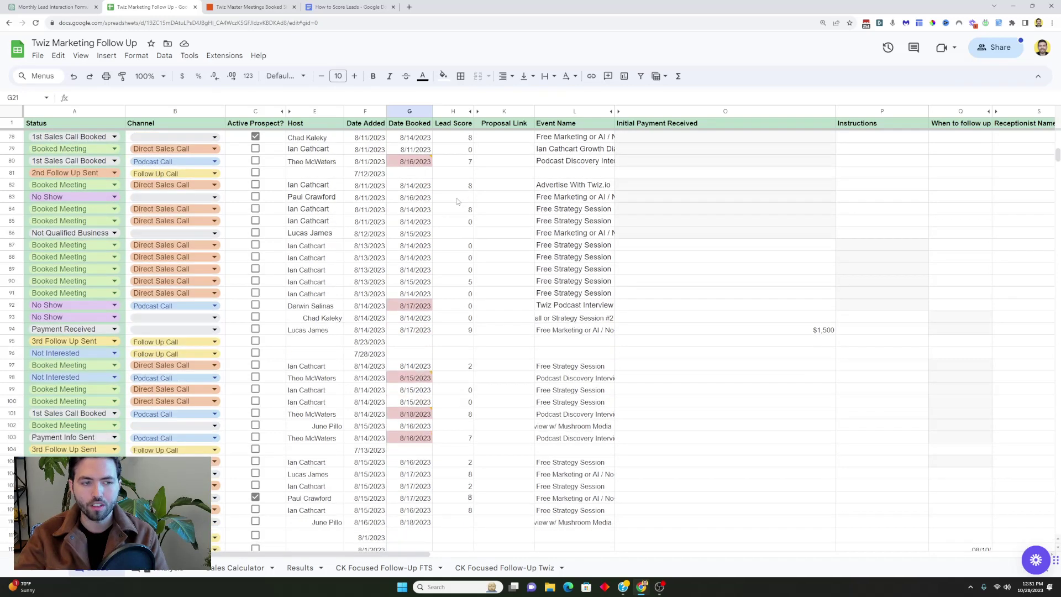
pyautogui.scroll(-3, 457, 201)
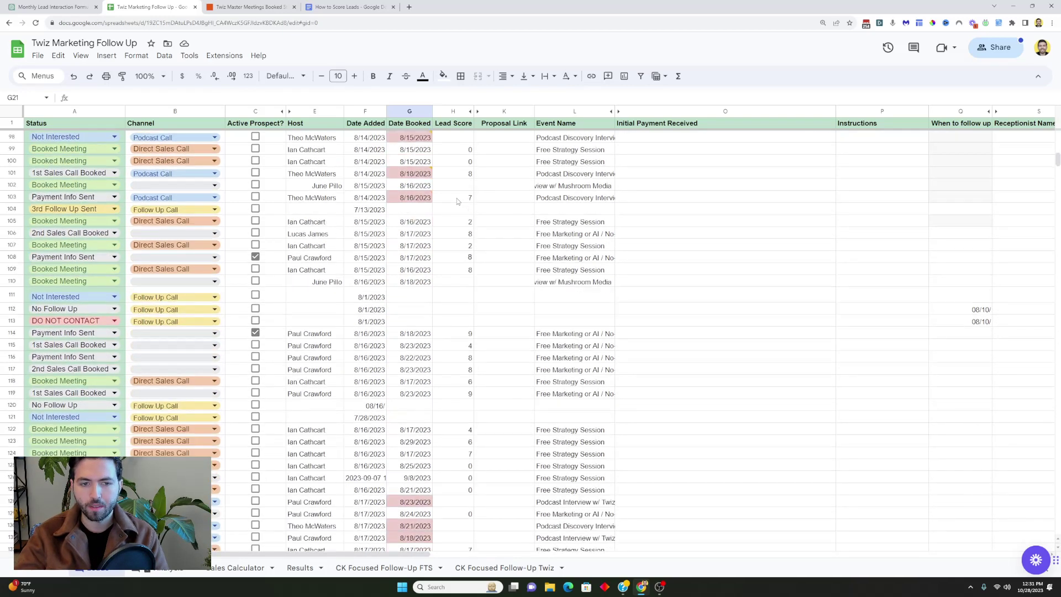
pyautogui.scroll(-2, 457, 201)
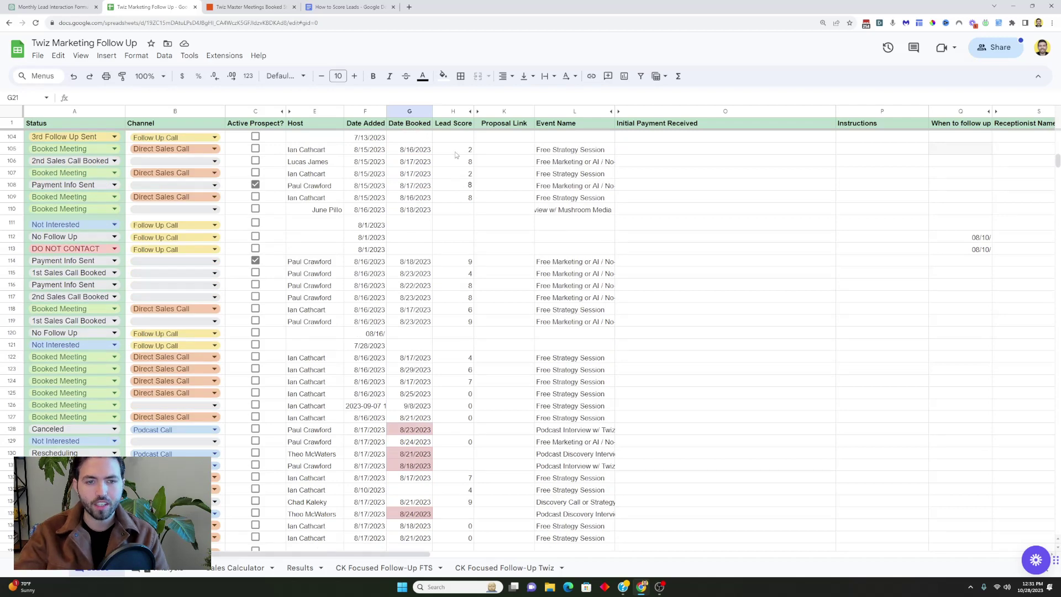
pyautogui.scroll(-9, 463, 174)
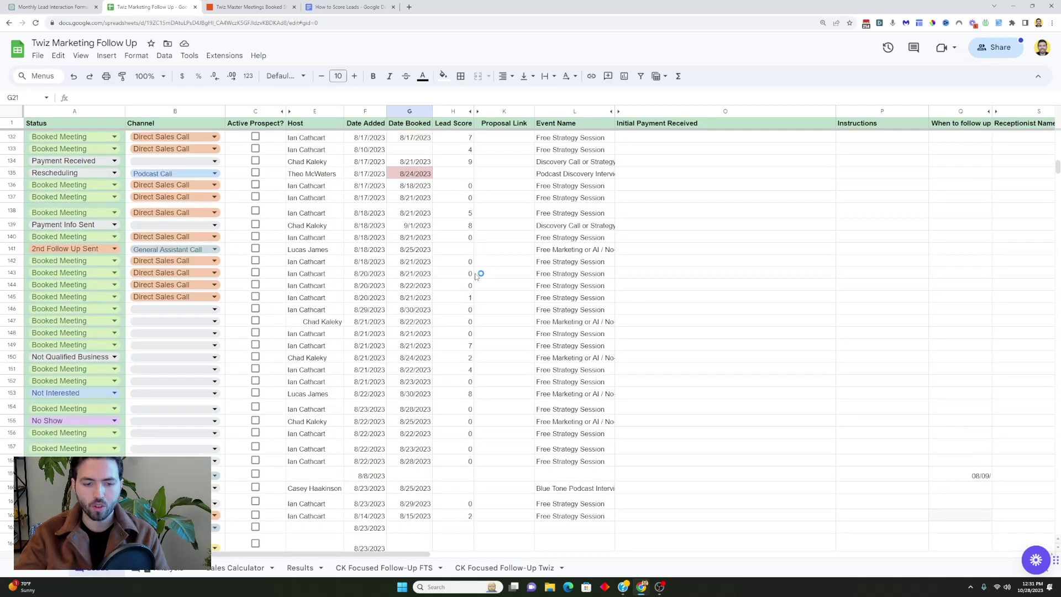
# Step: Open the Analysis sheet and inspect the formula behind September's Sales Qualified Leads count
pyautogui.click(169, 568)
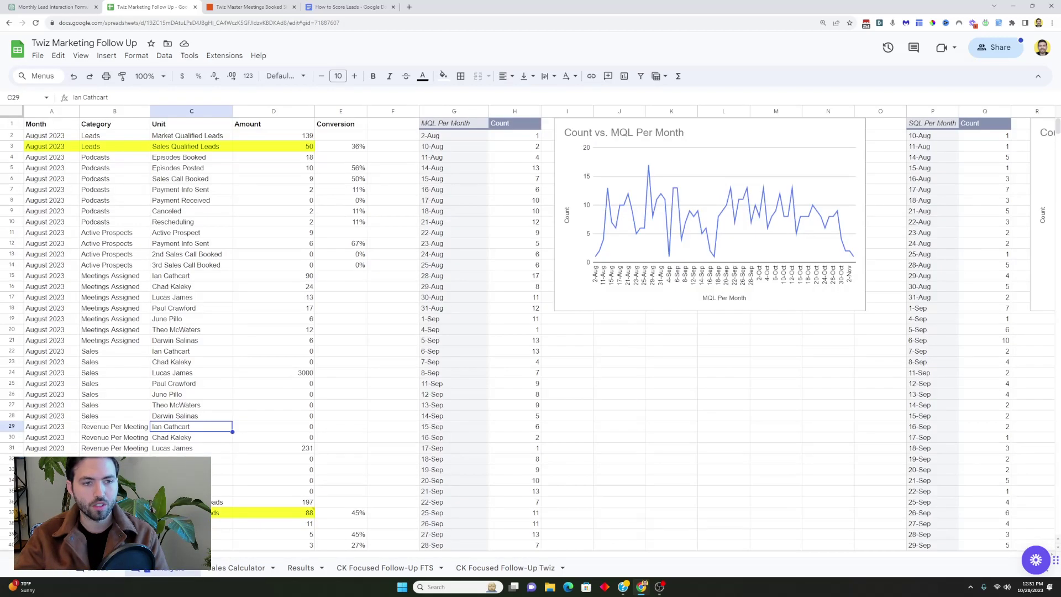
pyautogui.scroll(-9, 261, 165)
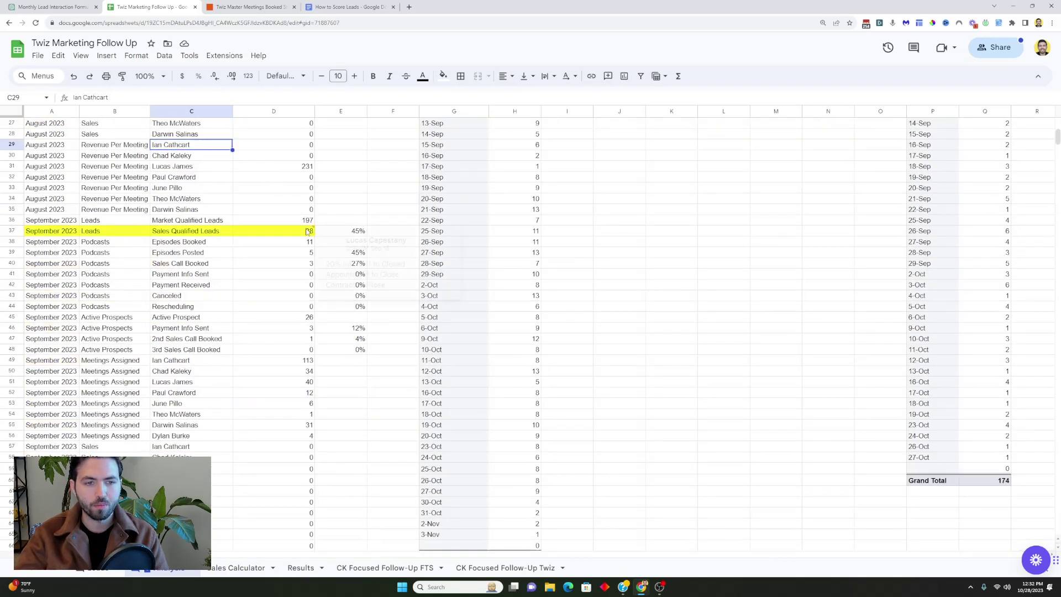
pyautogui.click(181, 221)
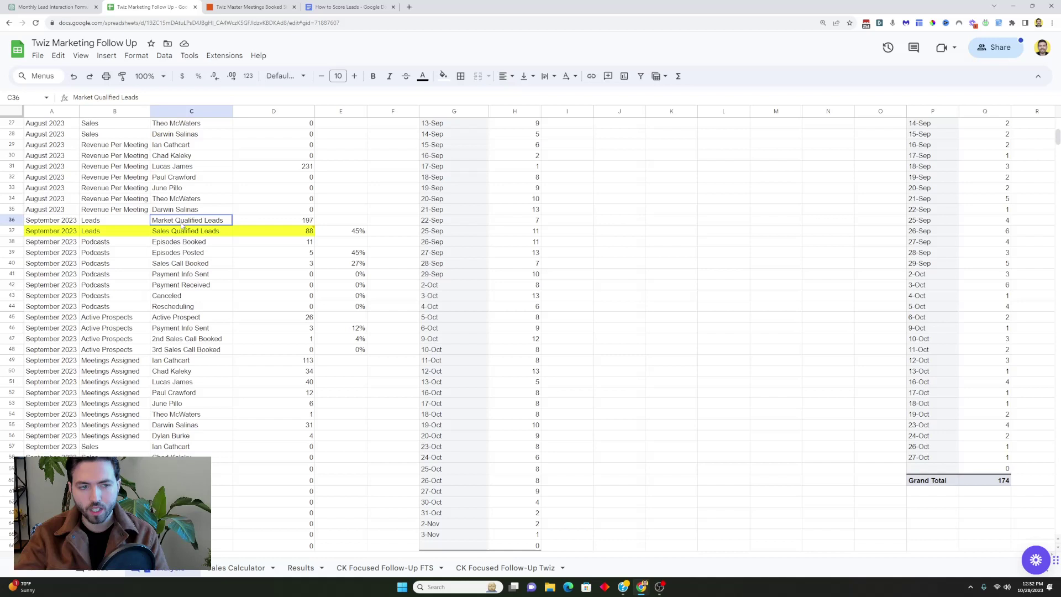
pyautogui.click(186, 233)
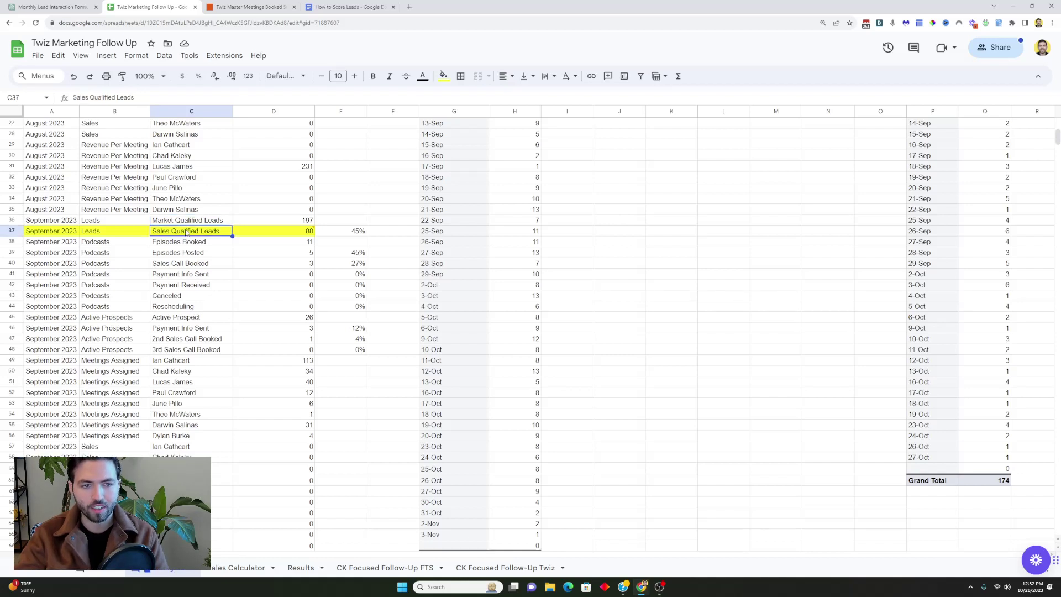
pyautogui.click(276, 228)
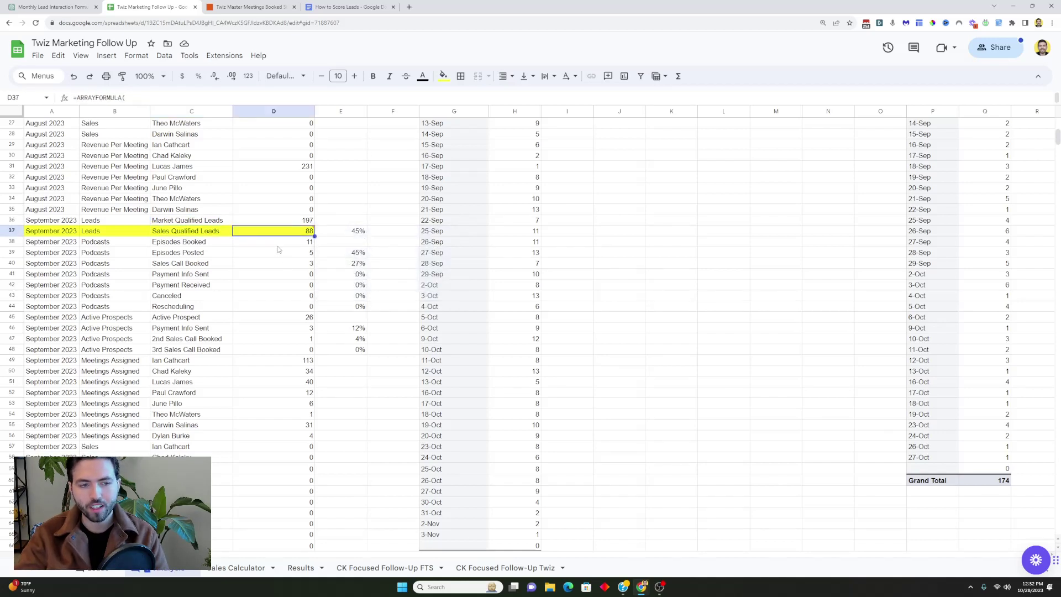
# Step: Show the 'Lots of duplicates and follow ups' comment on October 2023's SQL count in D74
pyautogui.scroll(-2, 276, 247)
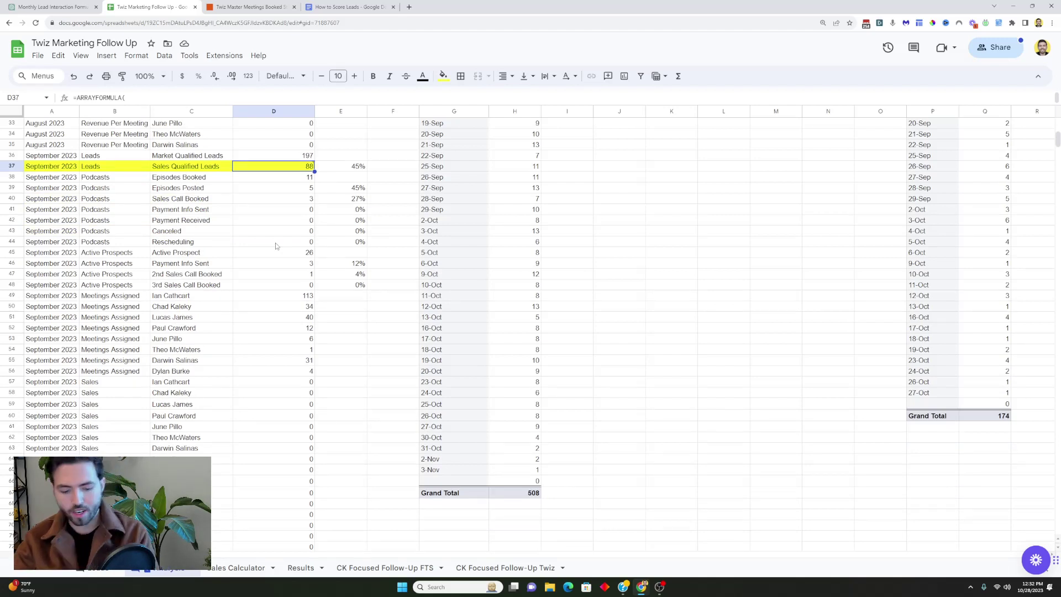
pyautogui.scroll(2, 243, 215)
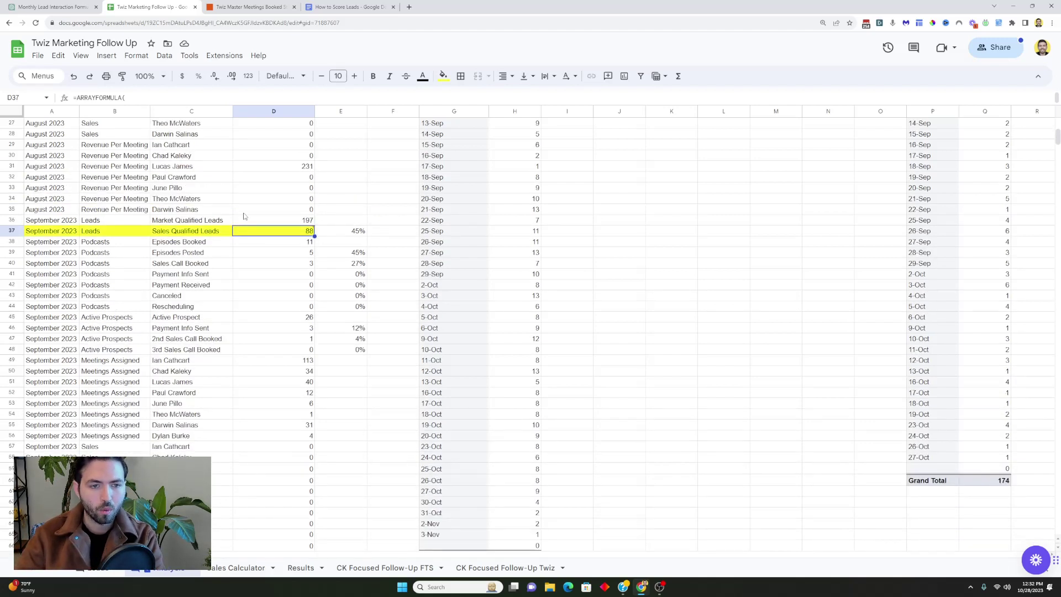
pyautogui.click(254, 252)
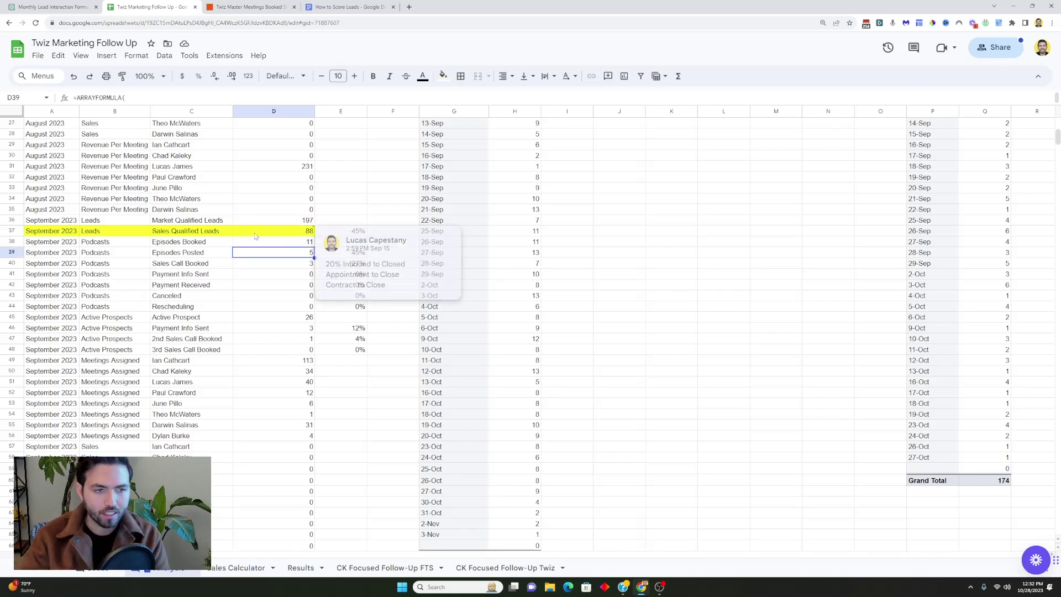
pyautogui.click(255, 232)
pyautogui.scroll(-10, 269, 284)
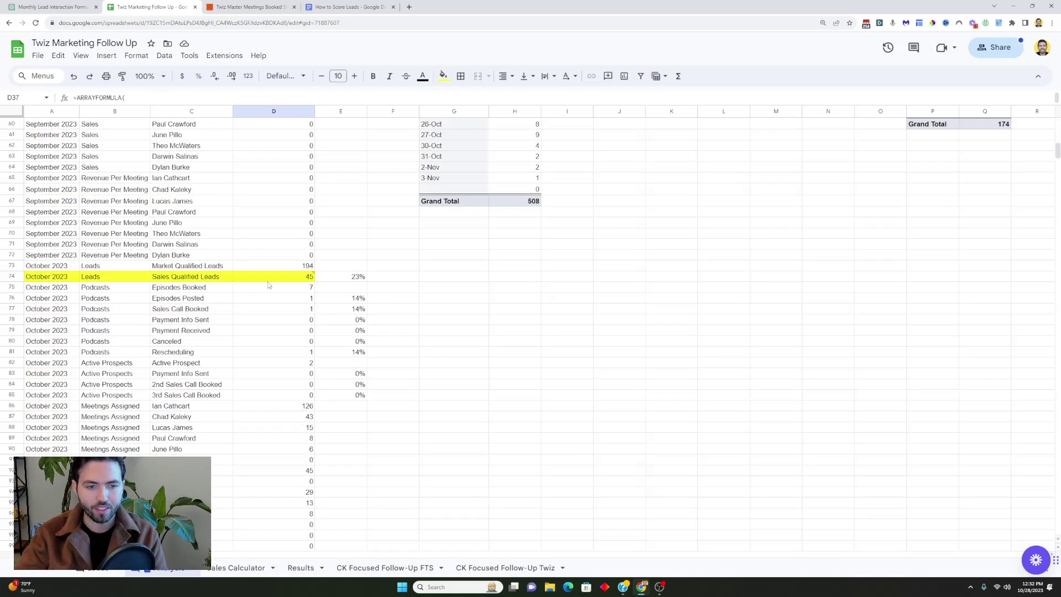
pyautogui.click(272, 278)
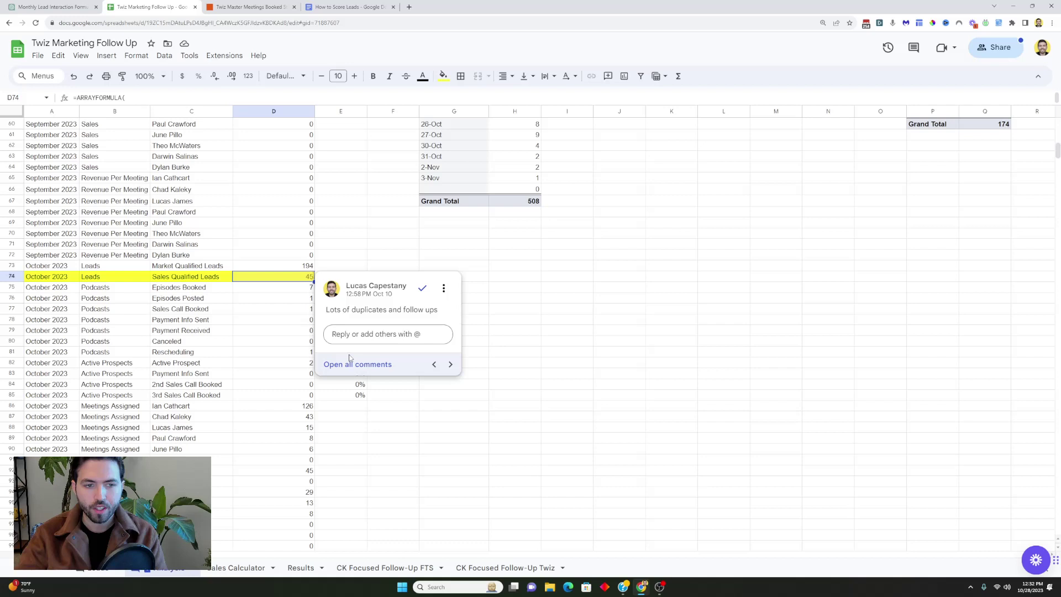
# Step: Add the (Leads!H:H >= 5) lead-score condition to D74's ARRAYFORMULA, which shows 45
pyautogui.doubleClick(277, 282)
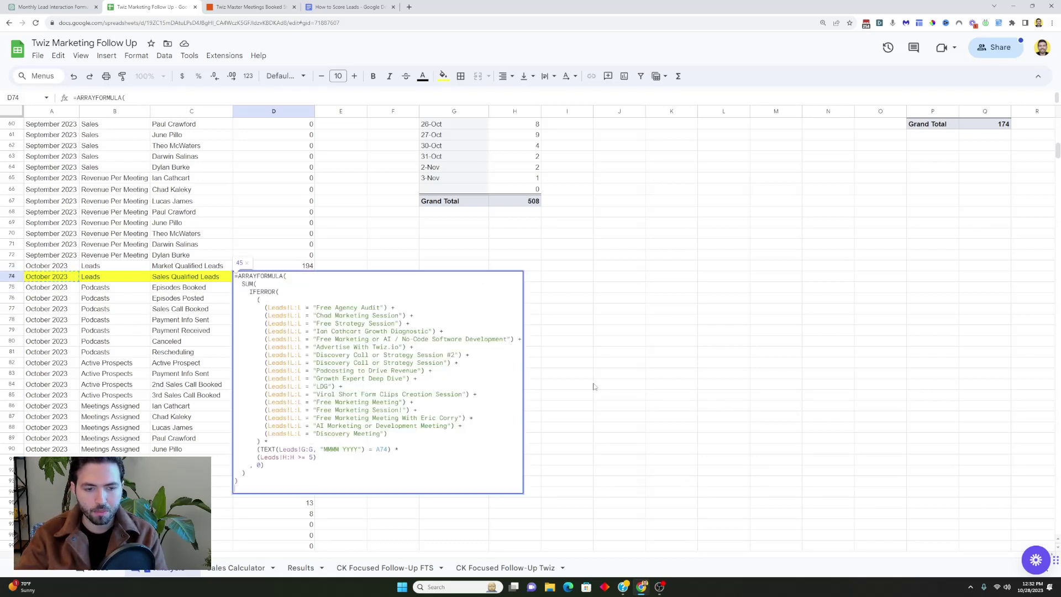
pyautogui.moveTo(297, 458); pyautogui.dragTo(314, 458)
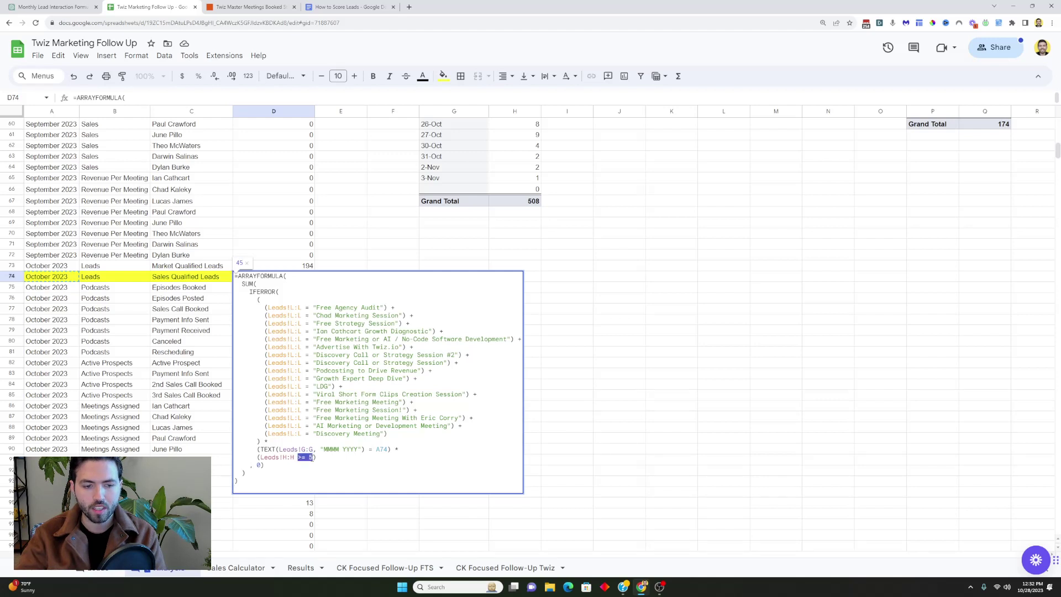
pyautogui.click(577, 390)
pyautogui.click(304, 275)
pyautogui.press('Return')
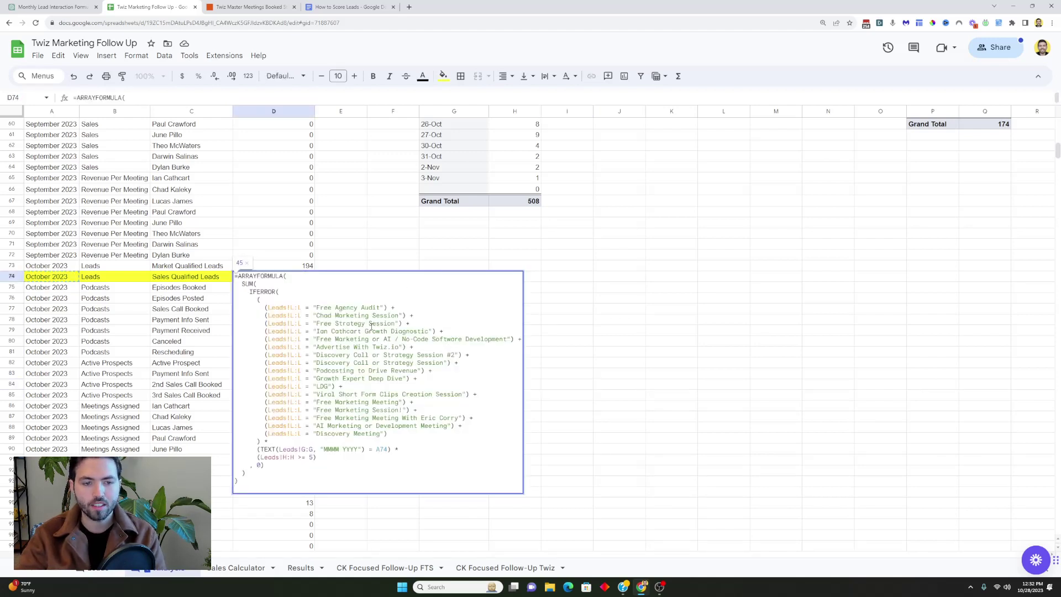
pyautogui.click(561, 346)
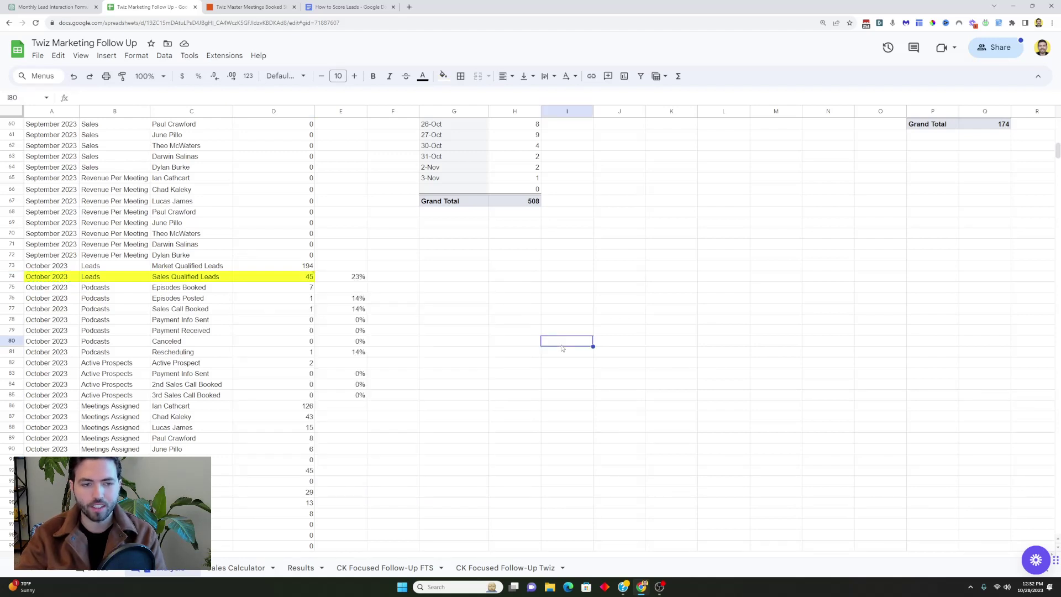
pyautogui.click(47, 7)
pyautogui.scroll(-6, 435, 248)
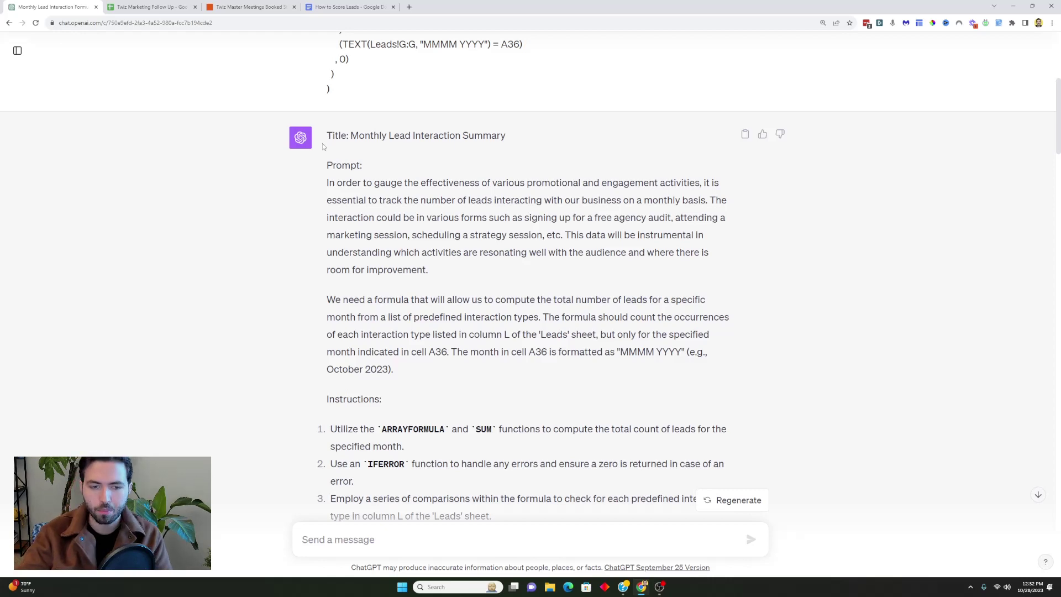
pyautogui.scroll(6, 338, 160)
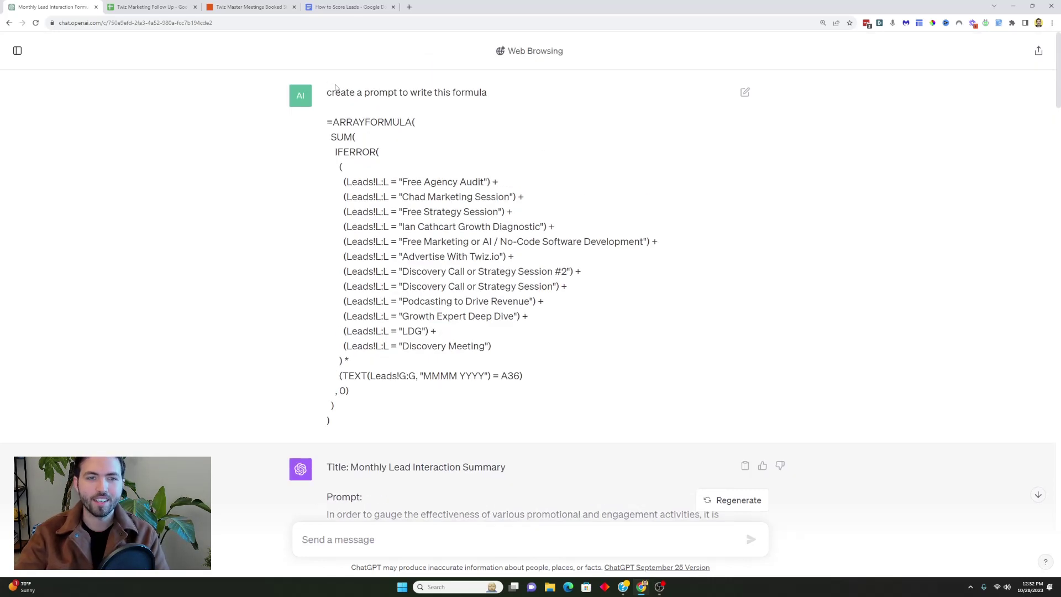
pyautogui.moveTo(327, 92); pyautogui.dragTo(568, 429)
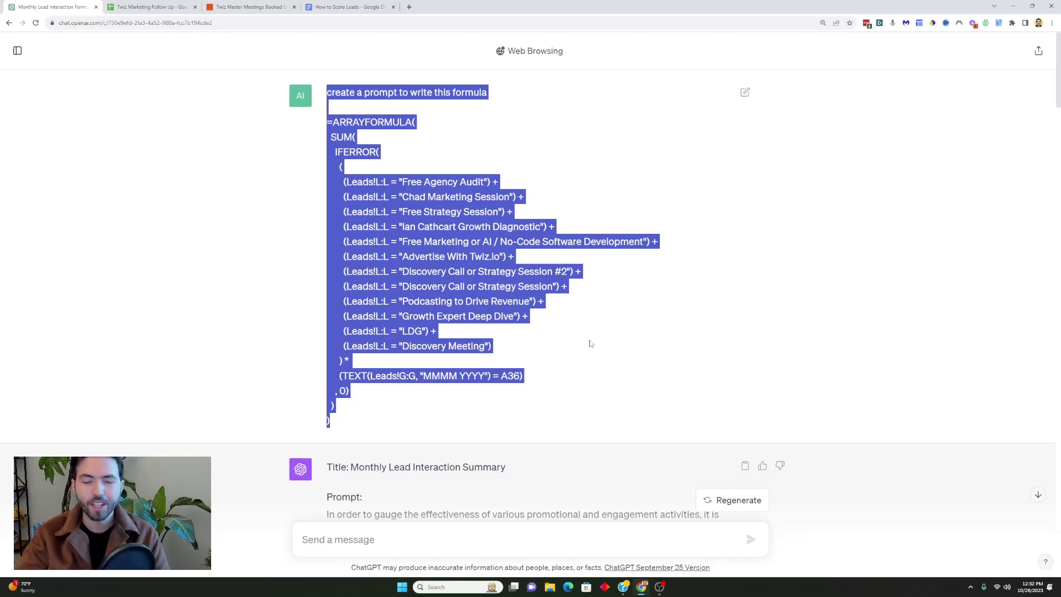
pyautogui.scroll(-2, 589, 343)
pyautogui.scroll(-1, 523, 279)
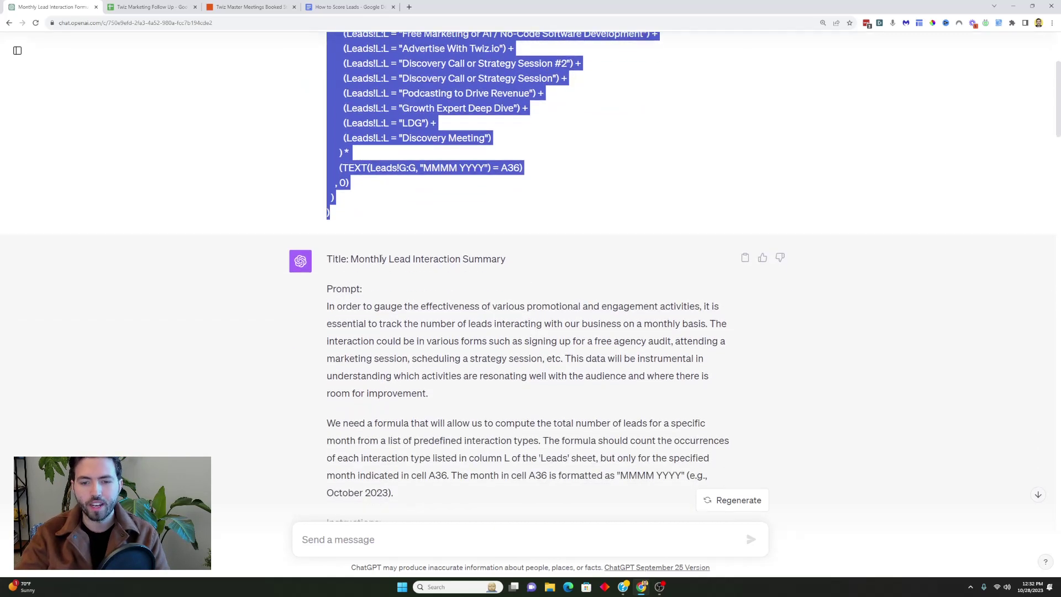
pyautogui.scroll(-1, 378, 231)
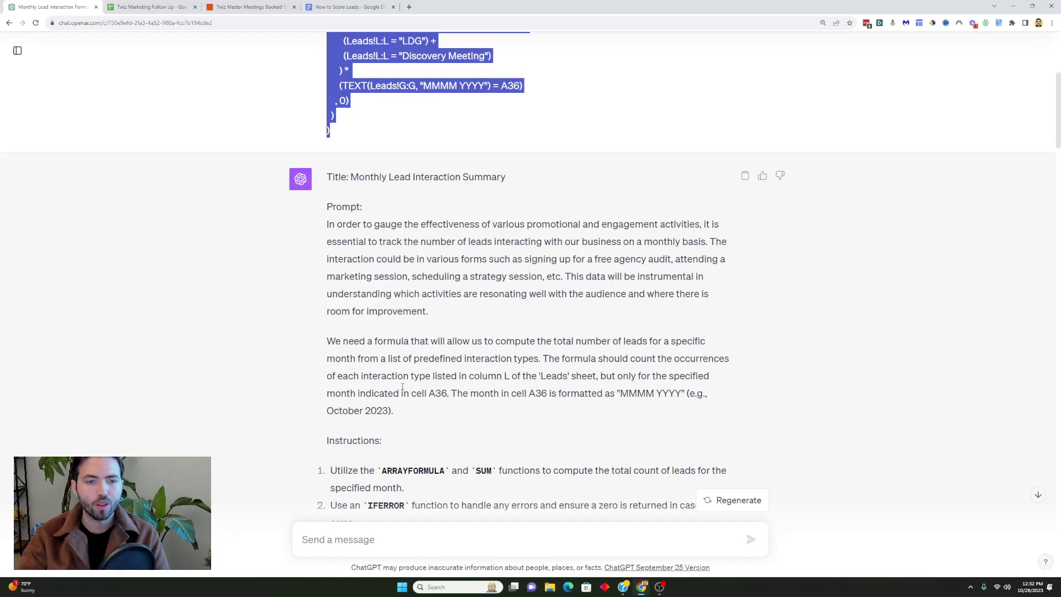
pyautogui.scroll(-1, 456, 257)
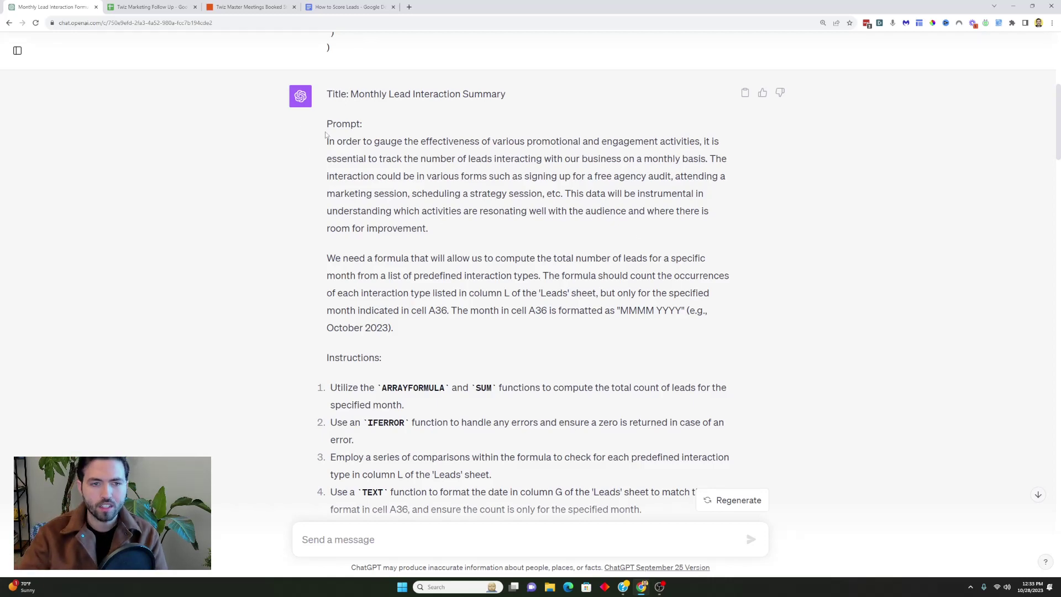
pyautogui.moveTo(326, 141); pyautogui.dragTo(689, 445)
pyautogui.scroll(10, 575, 308)
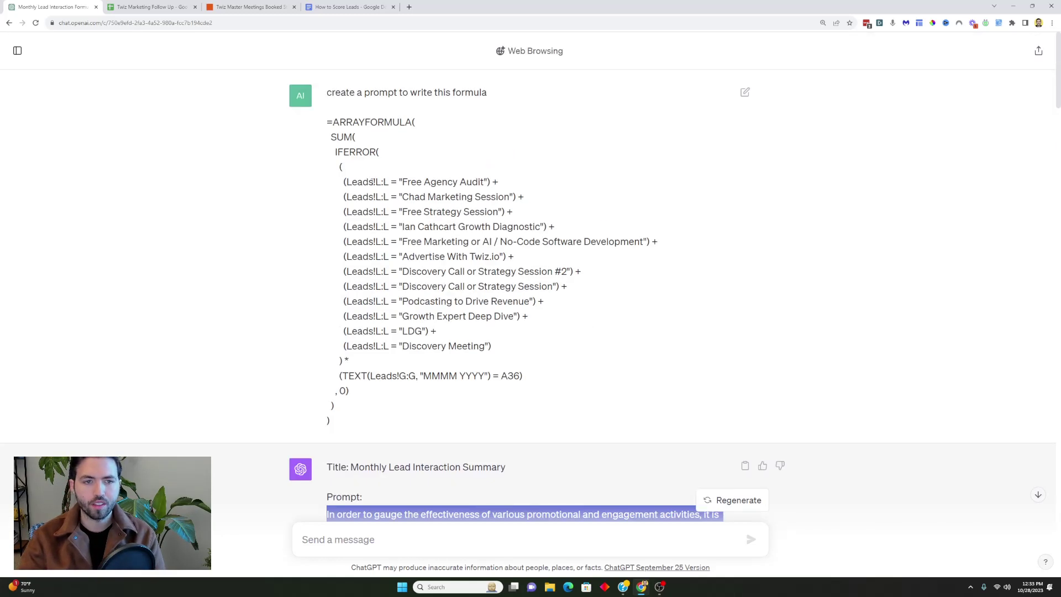
pyautogui.click(532, 261)
pyautogui.scroll(-6, 532, 260)
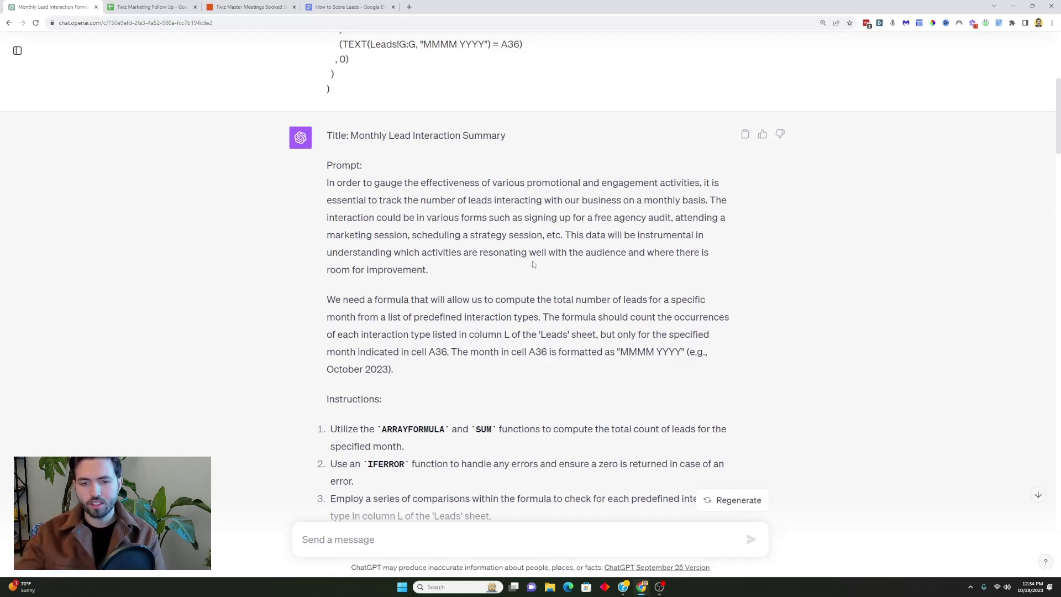
pyautogui.moveTo(398, 368); pyautogui.dragTo(330, 301)
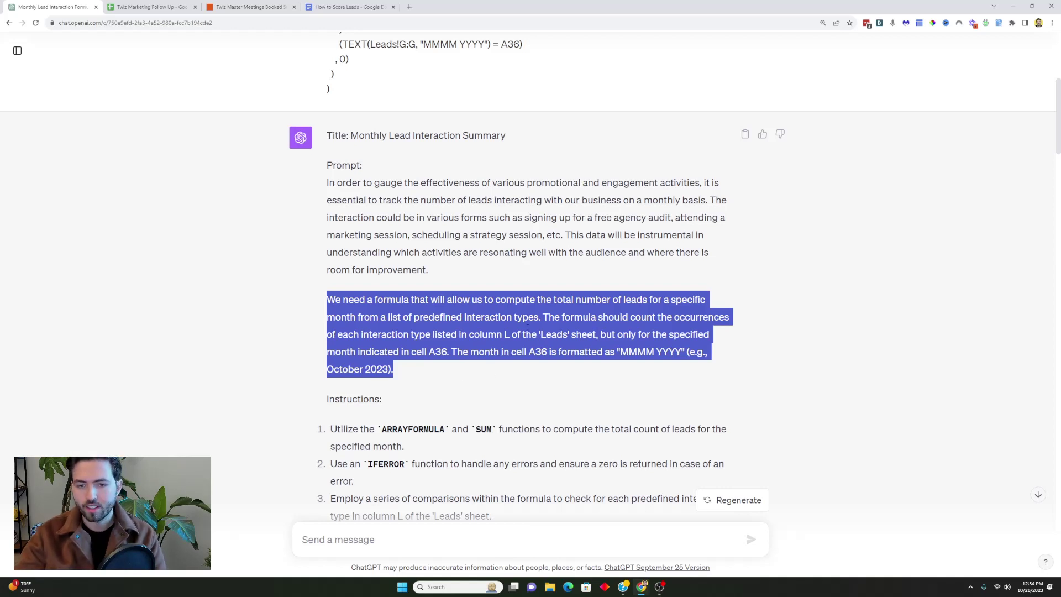
pyautogui.click(543, 335)
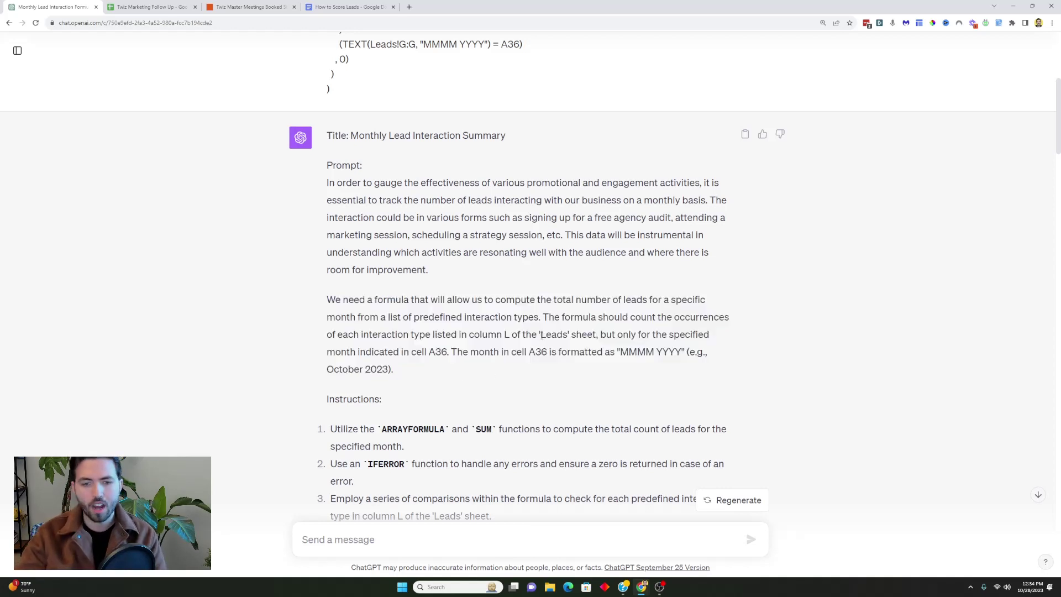
pyautogui.moveTo(541, 335); pyautogui.dragTo(587, 335)
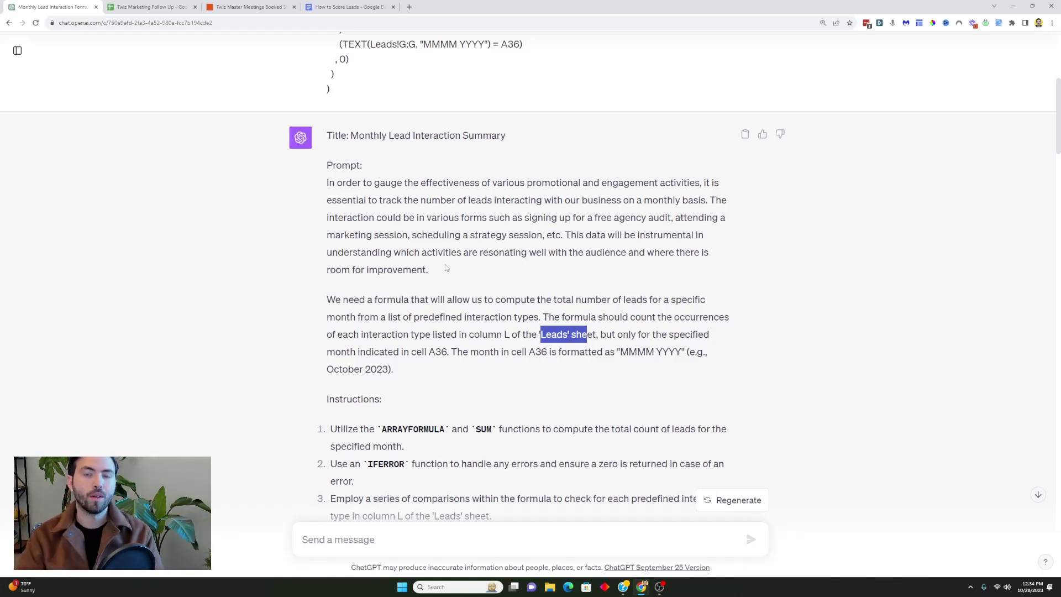
pyautogui.scroll(-5, 446, 264)
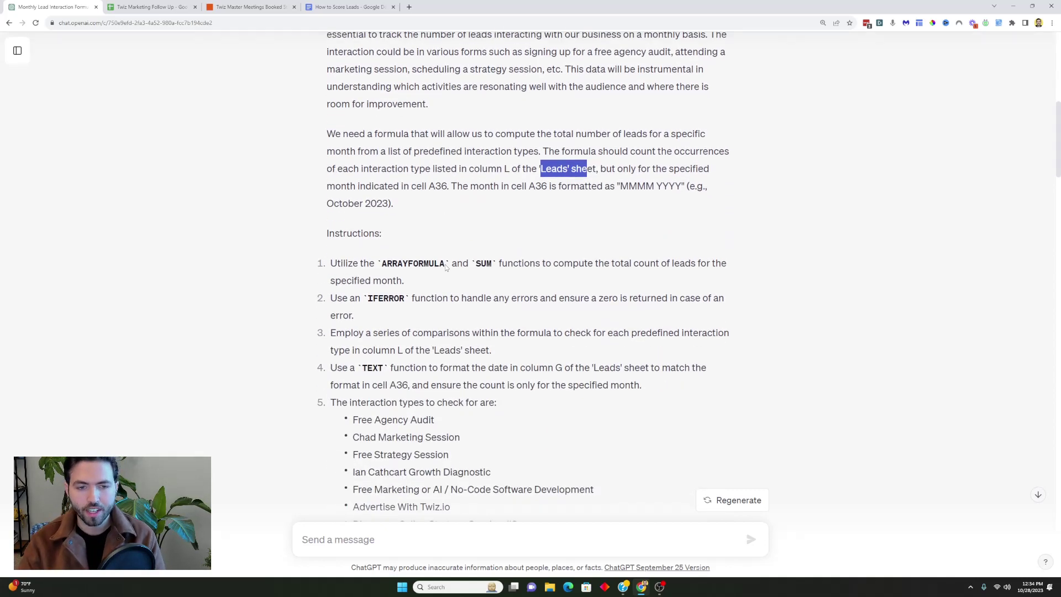
pyautogui.moveTo(326, 117); pyautogui.dragTo(663, 401)
pyautogui.scroll(-1, 694, 437)
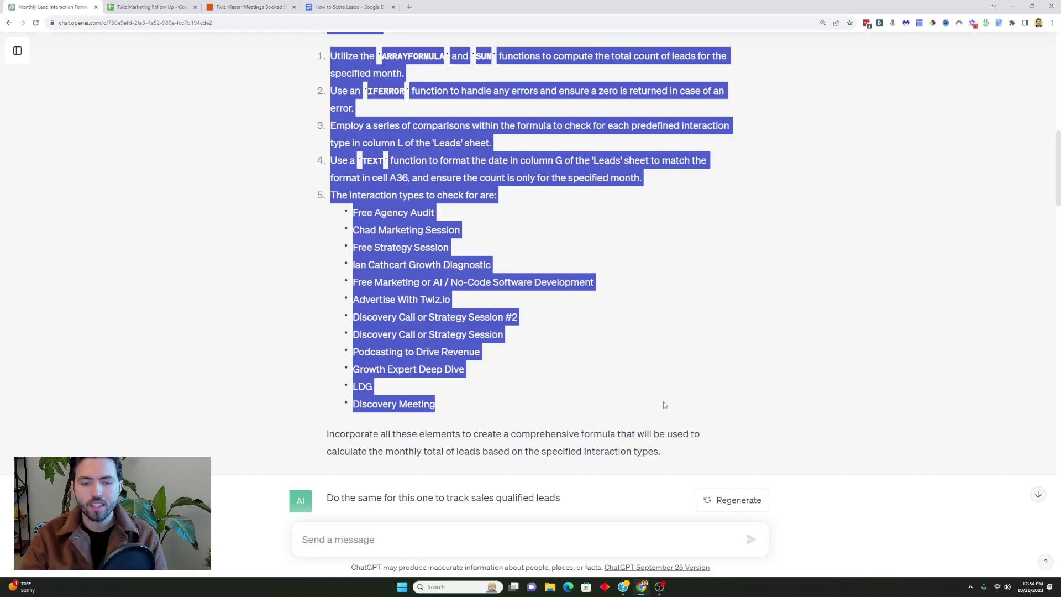
pyautogui.scroll(15, 663, 402)
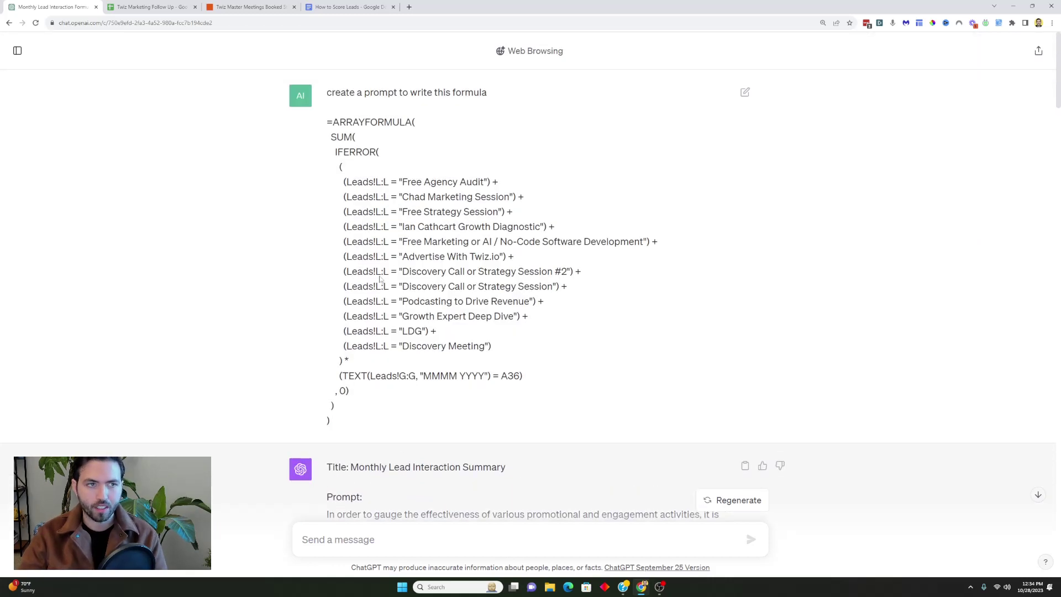
# Step: Inspect D73's Market Qualified Leads formula without changing it, then go back to ChatGPT
pyautogui.click(149, 7)
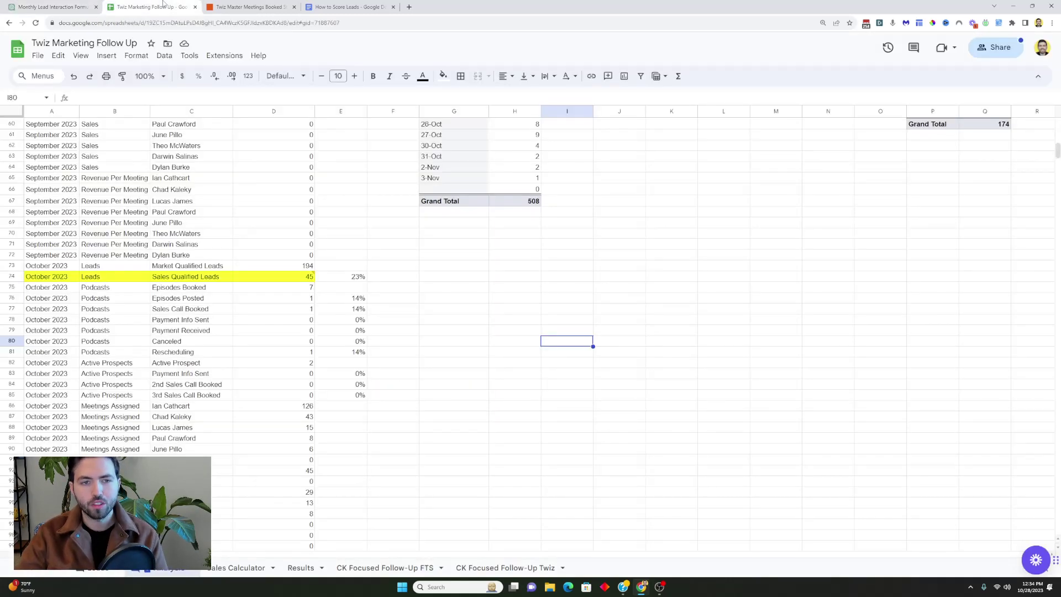
pyautogui.doubleClick(274, 265)
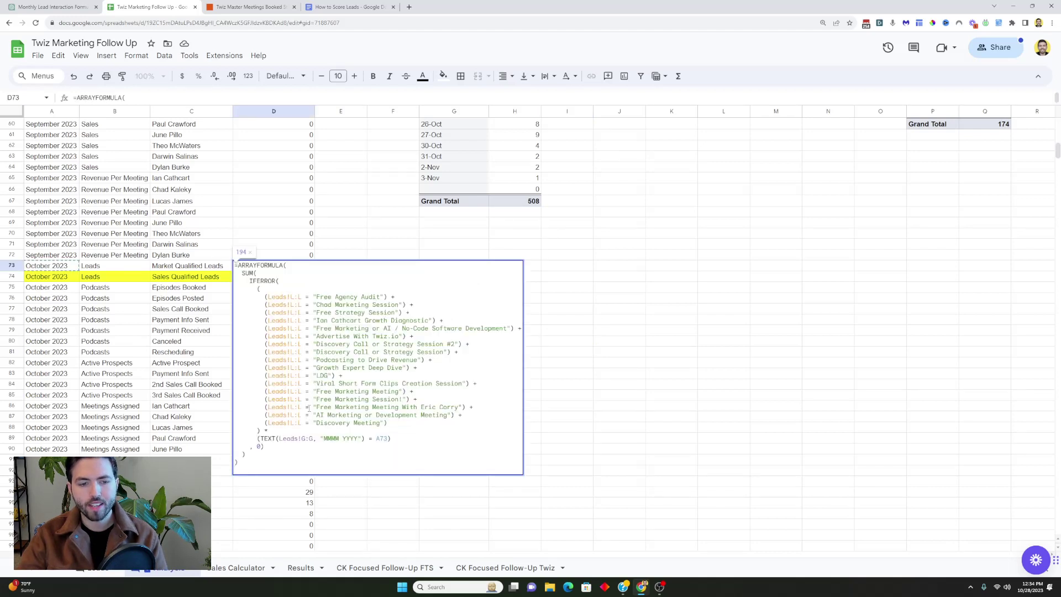
pyautogui.click(193, 298)
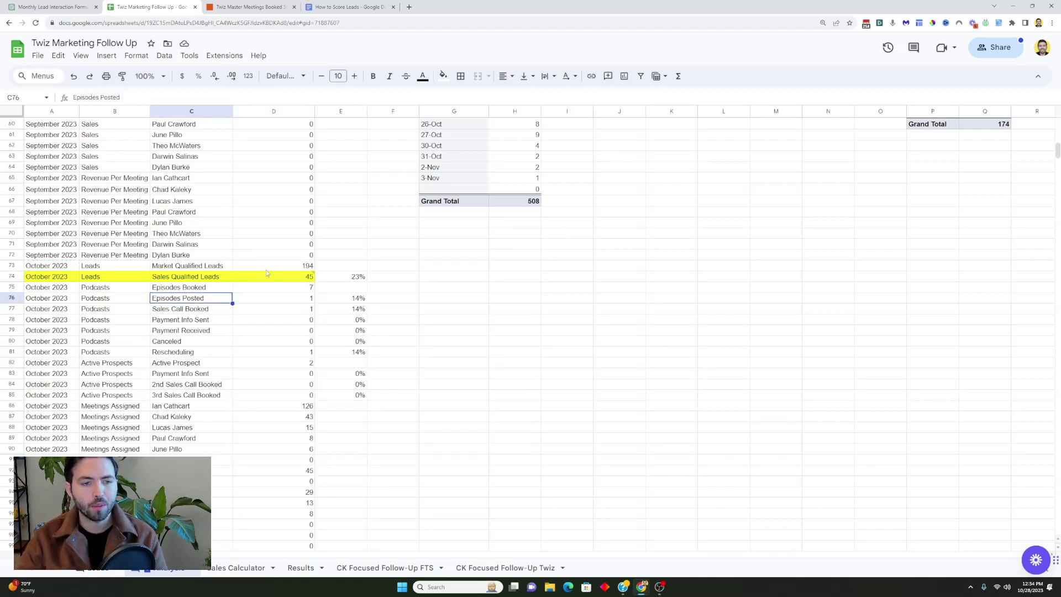
pyautogui.click(283, 268)
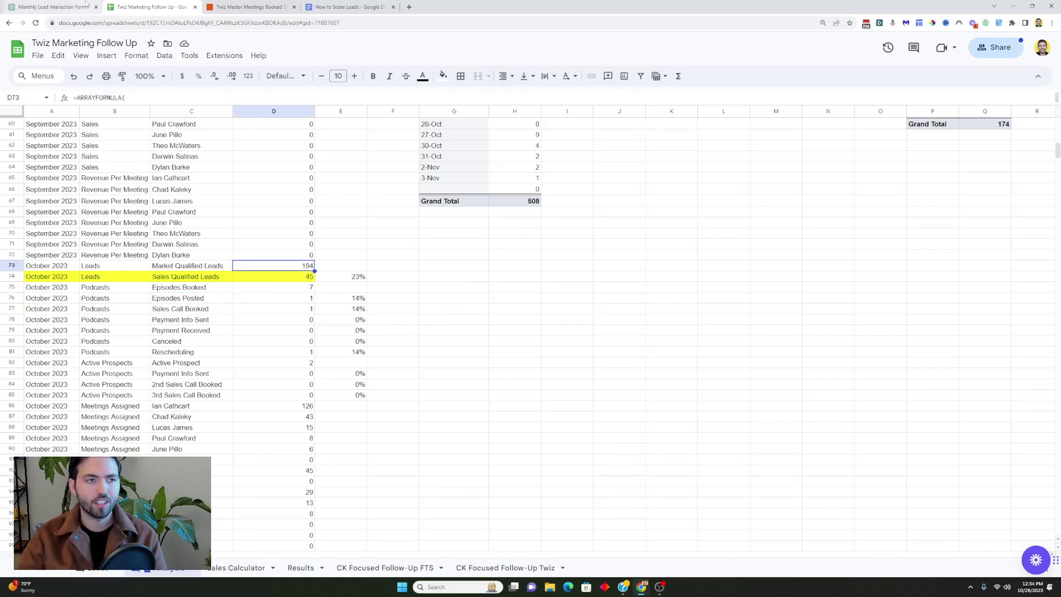
pyautogui.click(52, 6)
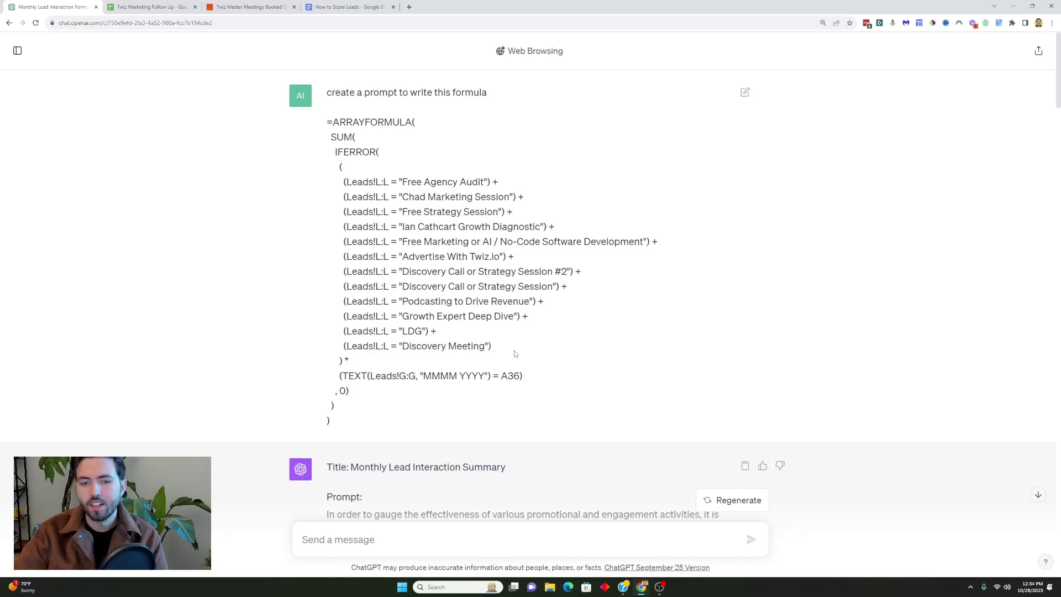
# Step: Review the formula's interaction-type comparisons and scroll to the 'Do the same for this one' SQL response
pyautogui.moveTo(514, 350); pyautogui.dragTo(324, 181)
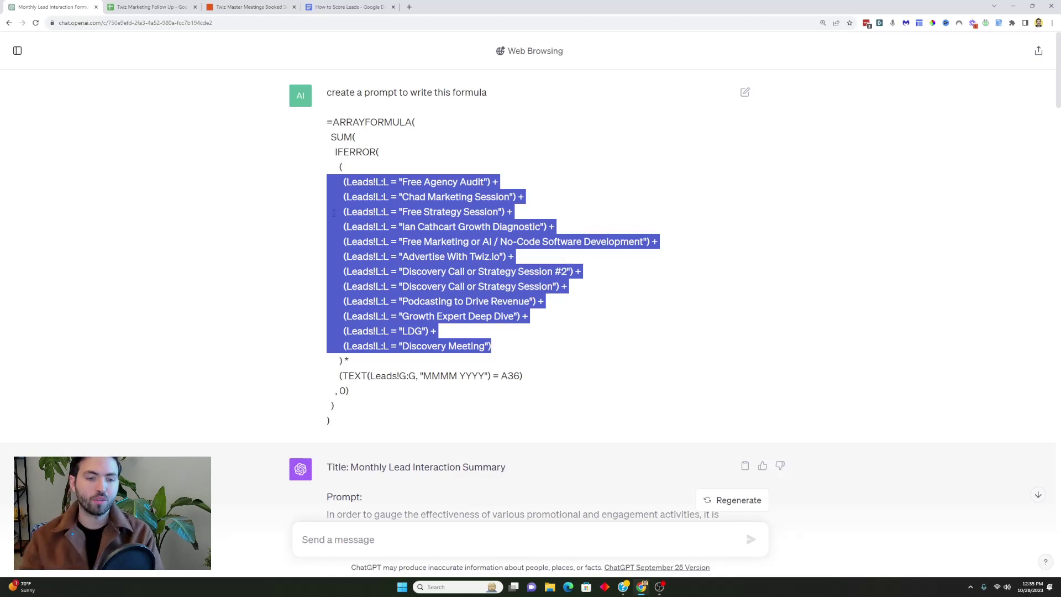
pyautogui.click(625, 339)
pyautogui.scroll(-8, 625, 339)
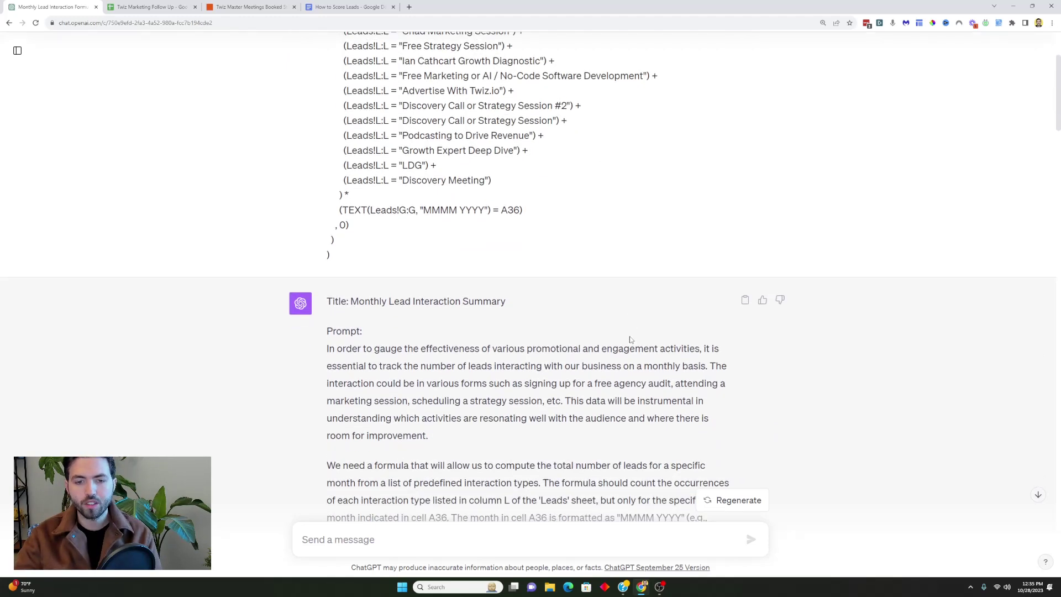
pyautogui.scroll(-10, 376, 204)
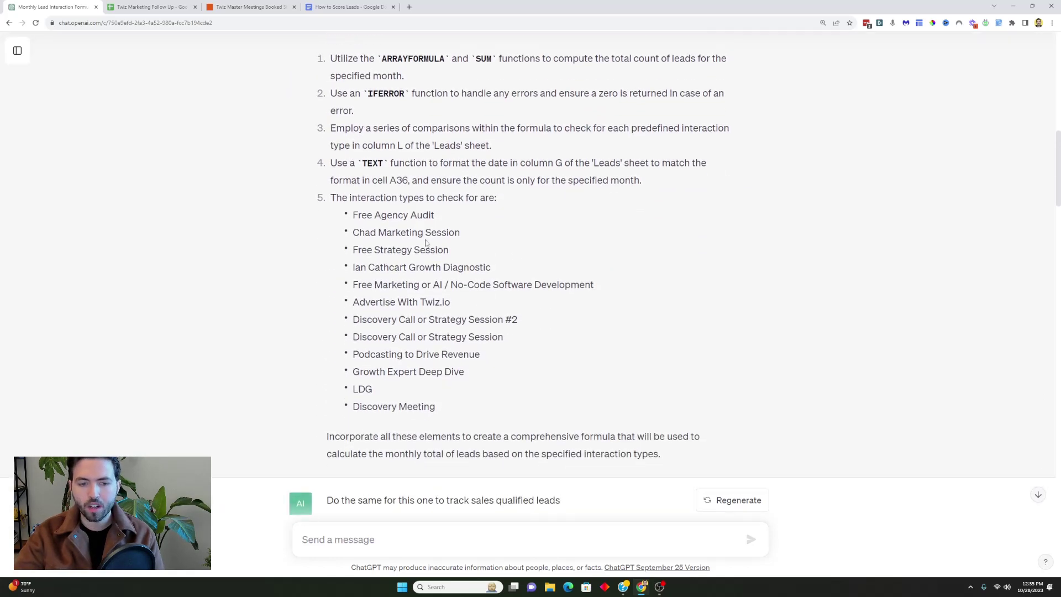
pyautogui.scroll(-3, 529, 258)
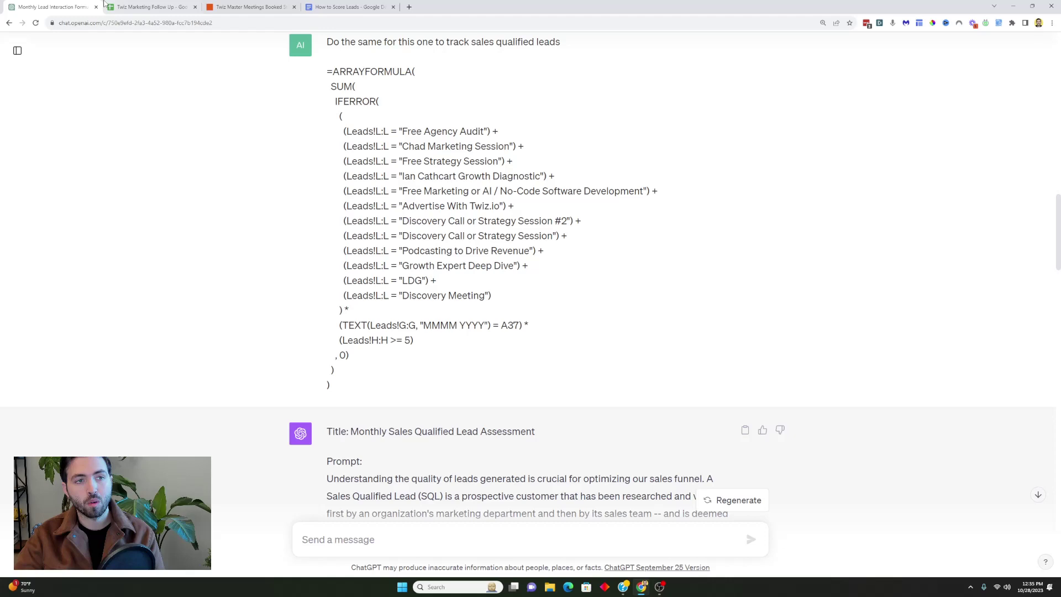
pyautogui.click(146, 6)
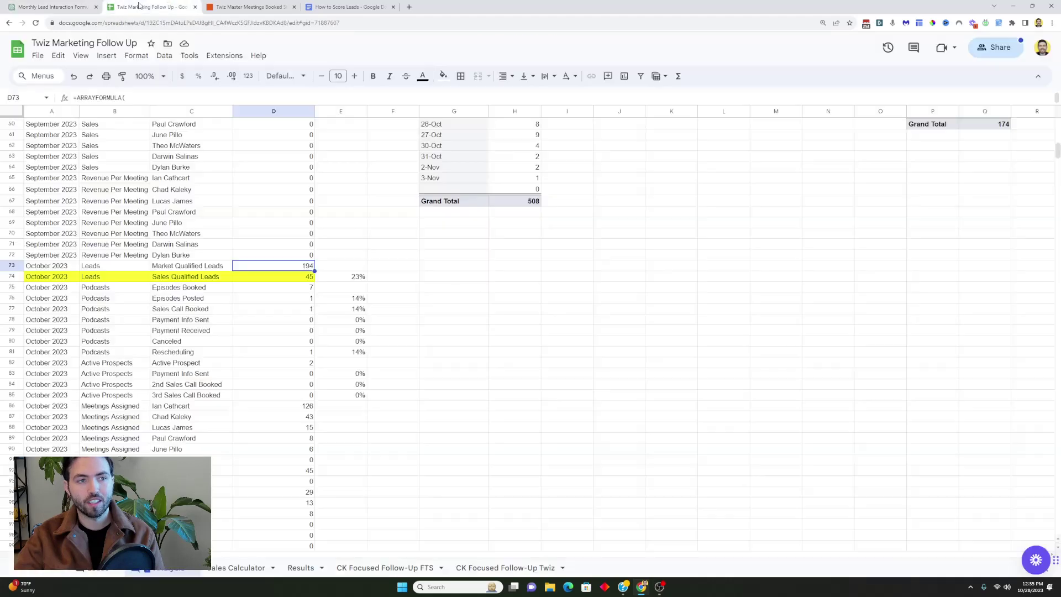
pyautogui.doubleClick(284, 284)
pyautogui.click(195, 327)
pyautogui.hotkey('ctrl', 'shift', 'Tab')
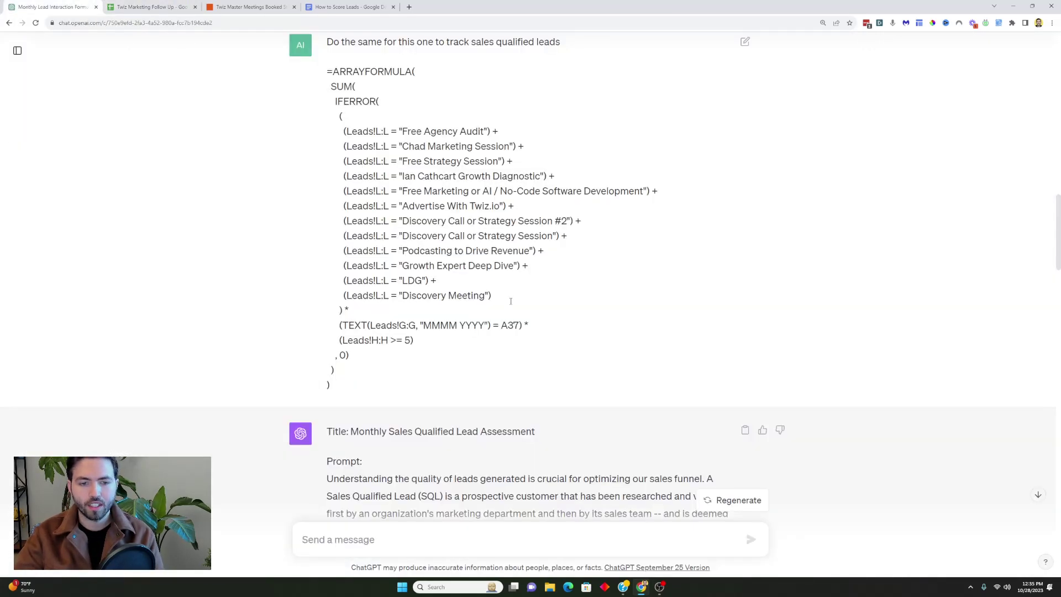
pyautogui.scroll(-5, 511, 301)
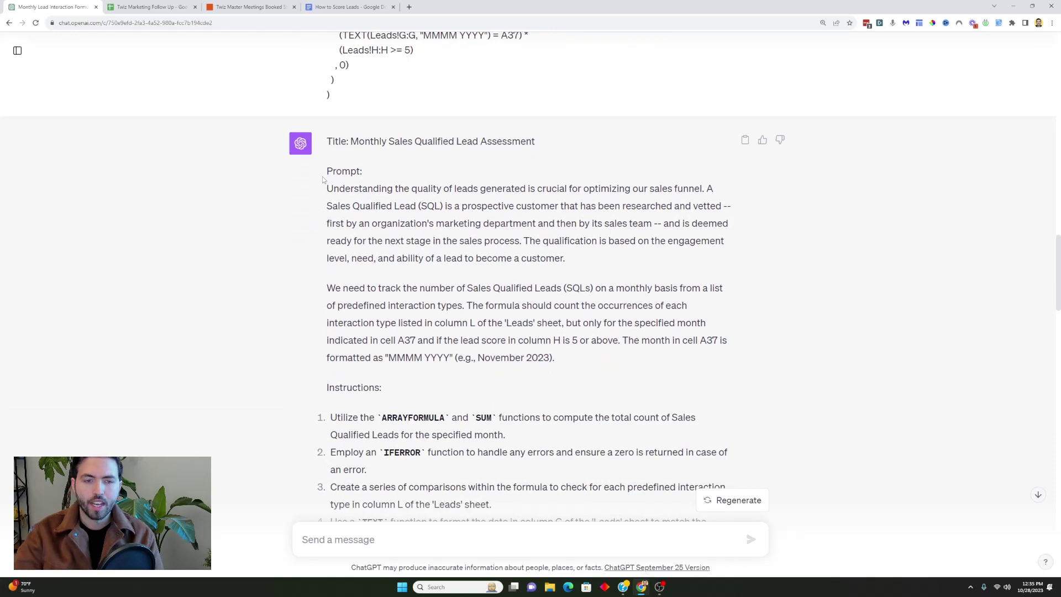
pyautogui.scroll(12, 392, 332)
pyautogui.scroll(-11, 472, 344)
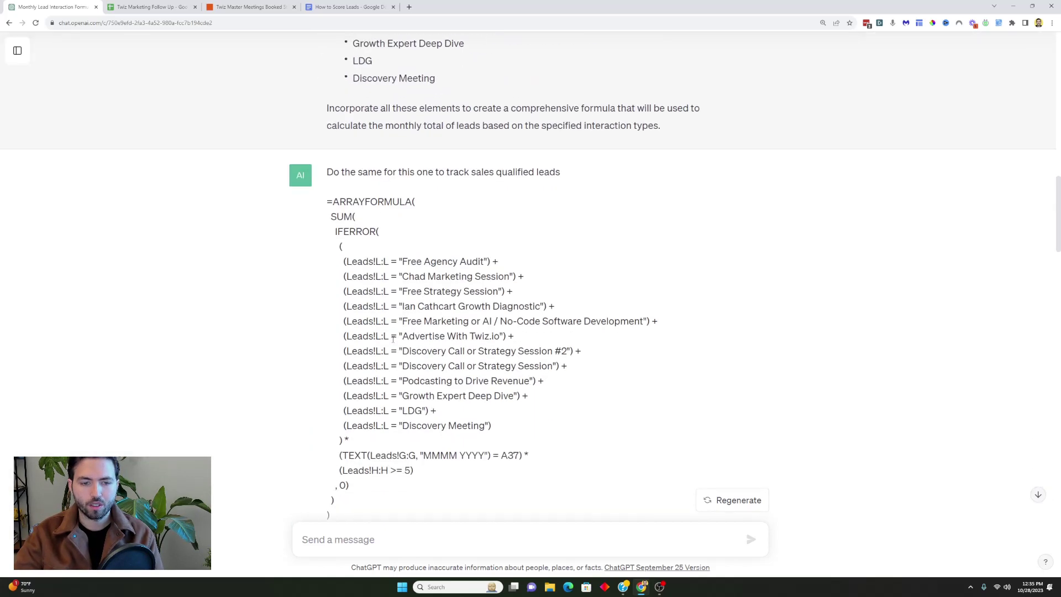
pyautogui.scroll(-3, 472, 344)
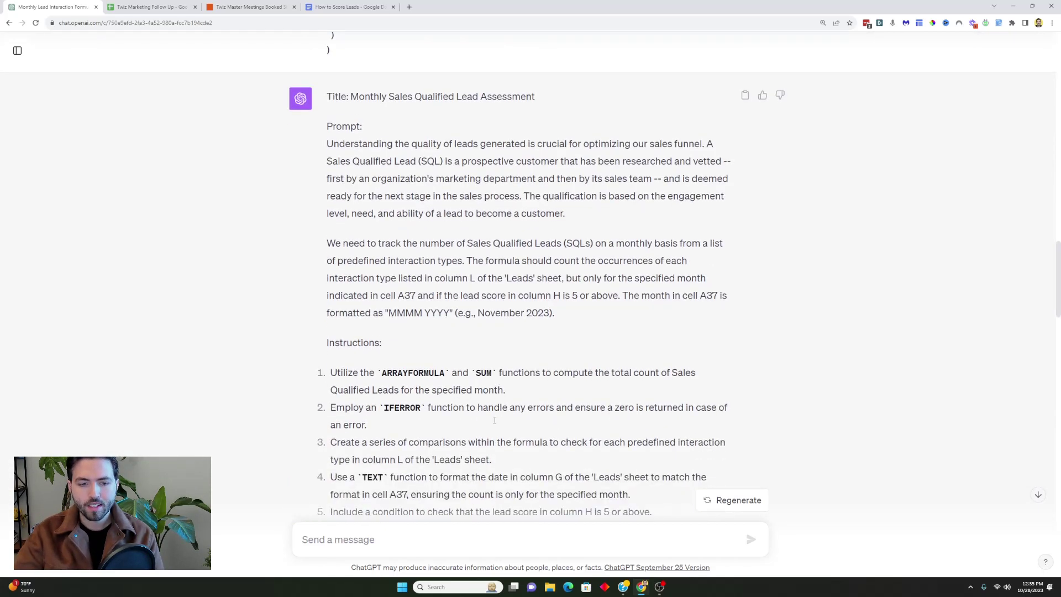
pyautogui.scroll(4, 489, 438)
pyautogui.scroll(3, 489, 438)
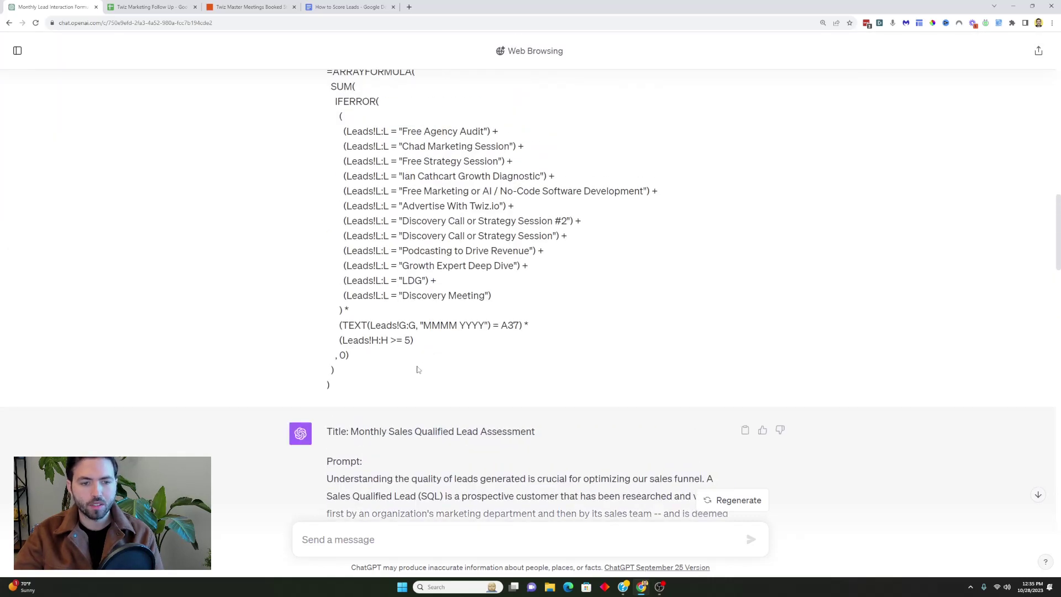
pyautogui.moveTo(414, 341); pyautogui.dragTo(338, 340)
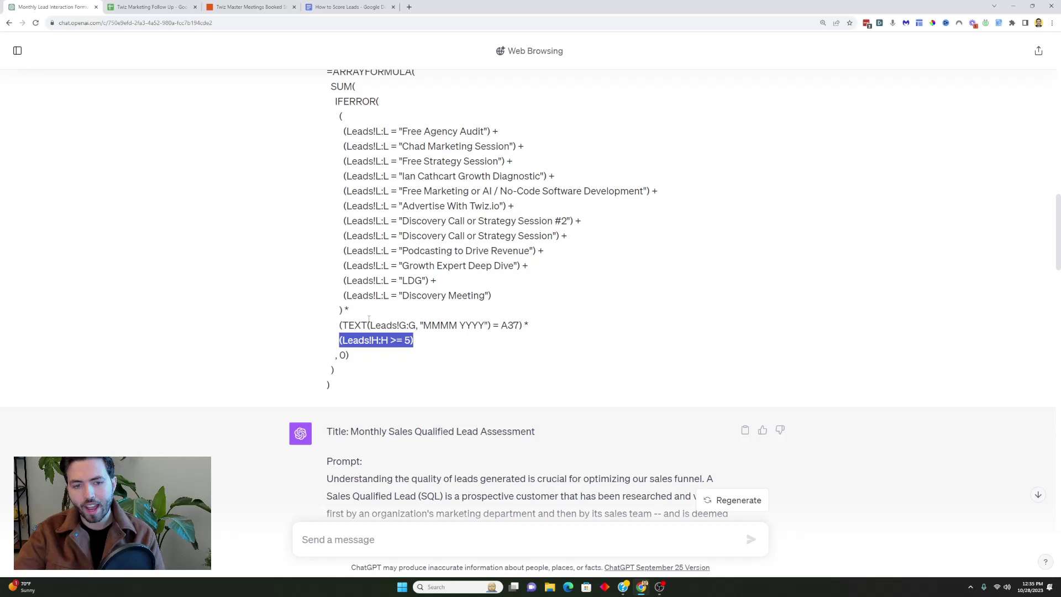
pyautogui.click(416, 376)
pyautogui.scroll(1, 388, 384)
pyautogui.scroll(1, 389, 384)
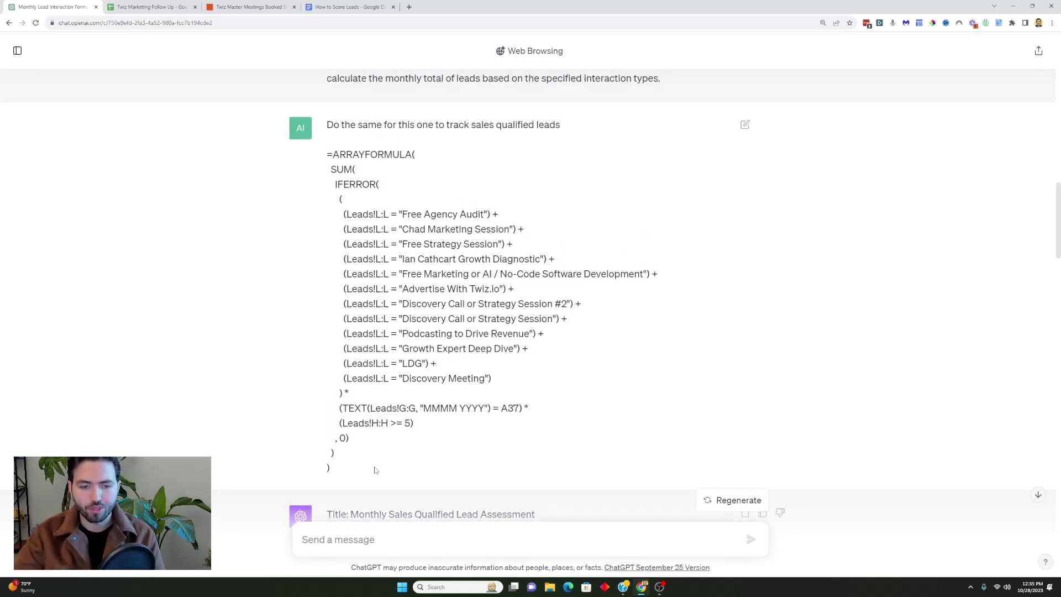
pyautogui.moveTo(376, 469); pyautogui.dragTo(327, 154)
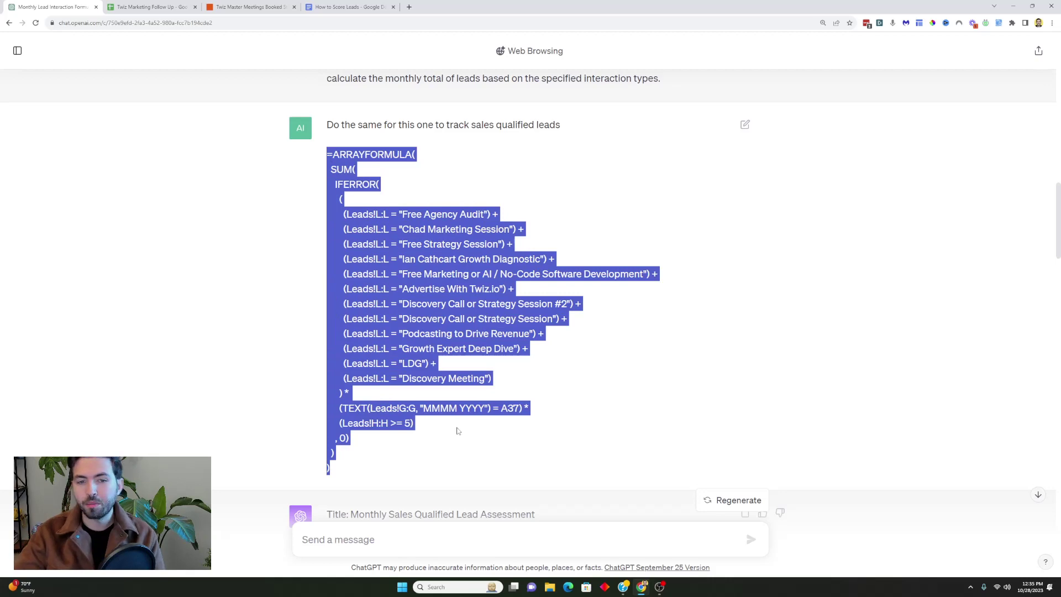
pyautogui.scroll(-3, 580, 396)
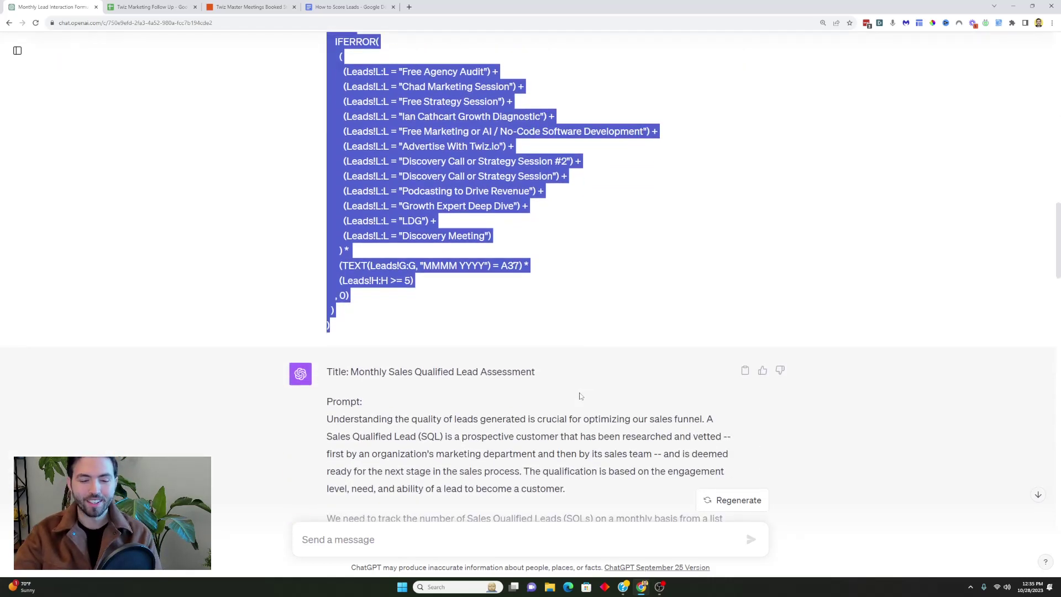
pyautogui.scroll(-8, 580, 396)
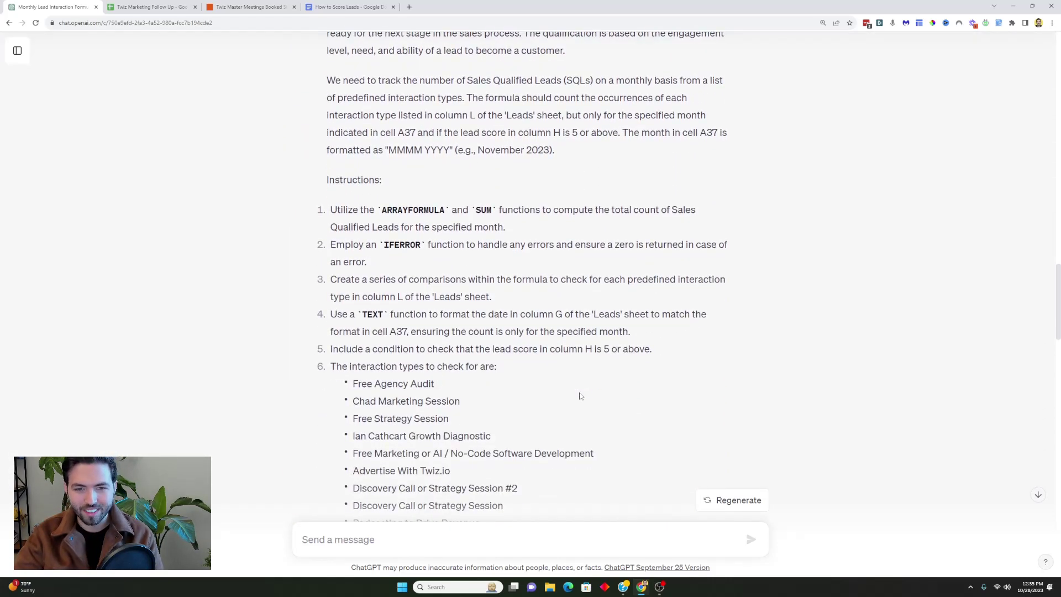
pyautogui.scroll(-7, 580, 396)
pyautogui.scroll(4, 580, 396)
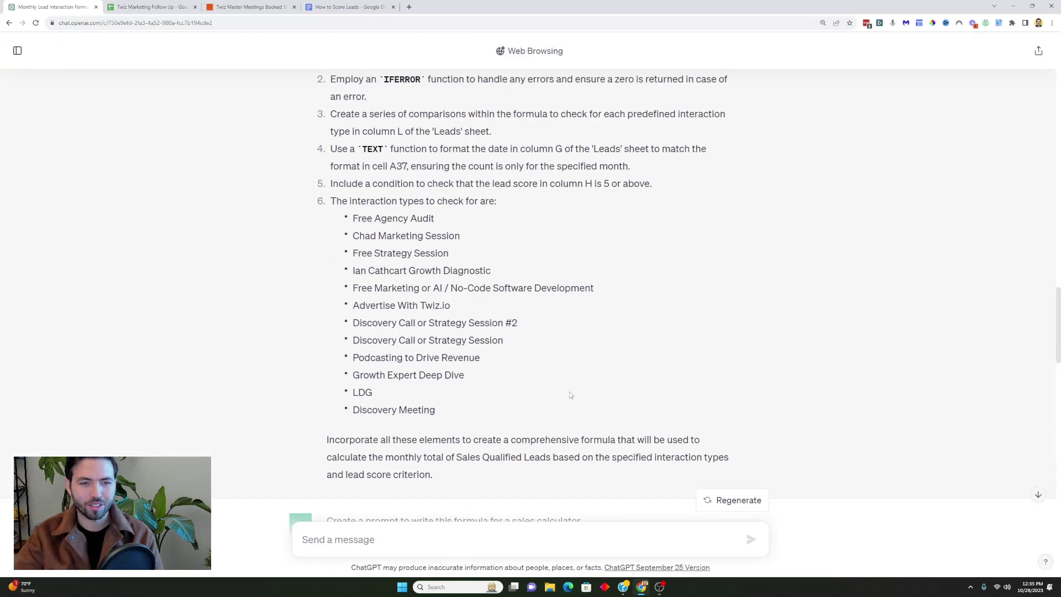
pyautogui.scroll(-5, 569, 392)
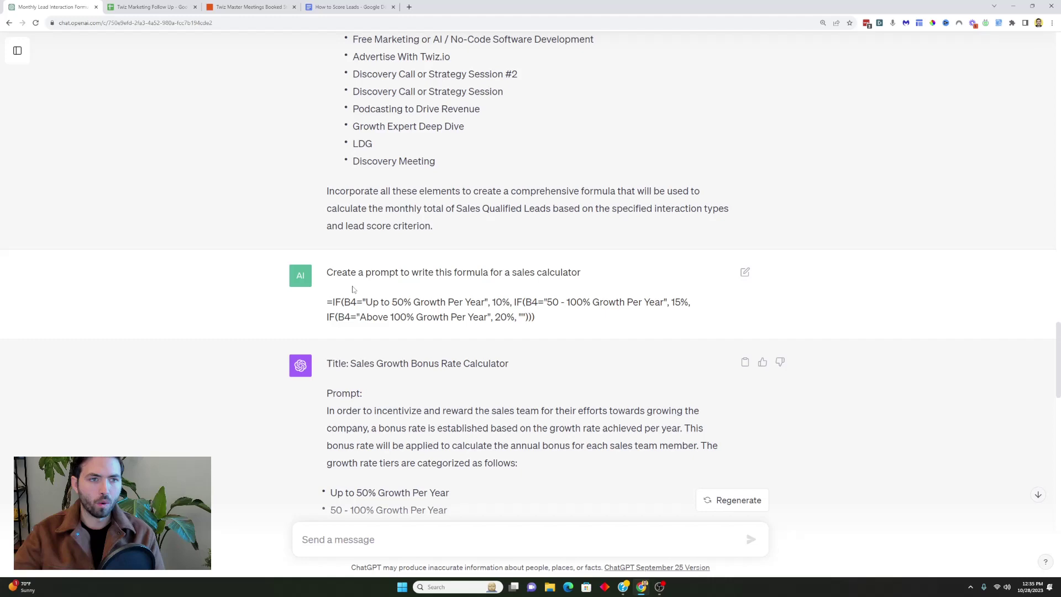
# Step: Look over the Sales Calculator sheet's $500,000 revenue growth calculator, then return to ChatGPT
pyautogui.click(160, 7)
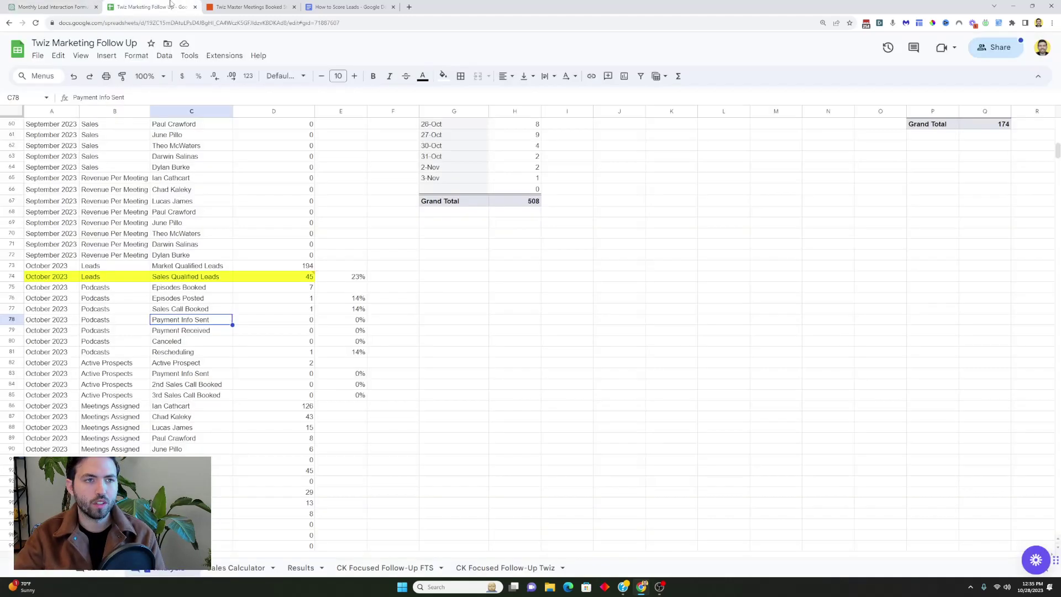
pyautogui.click(254, 569)
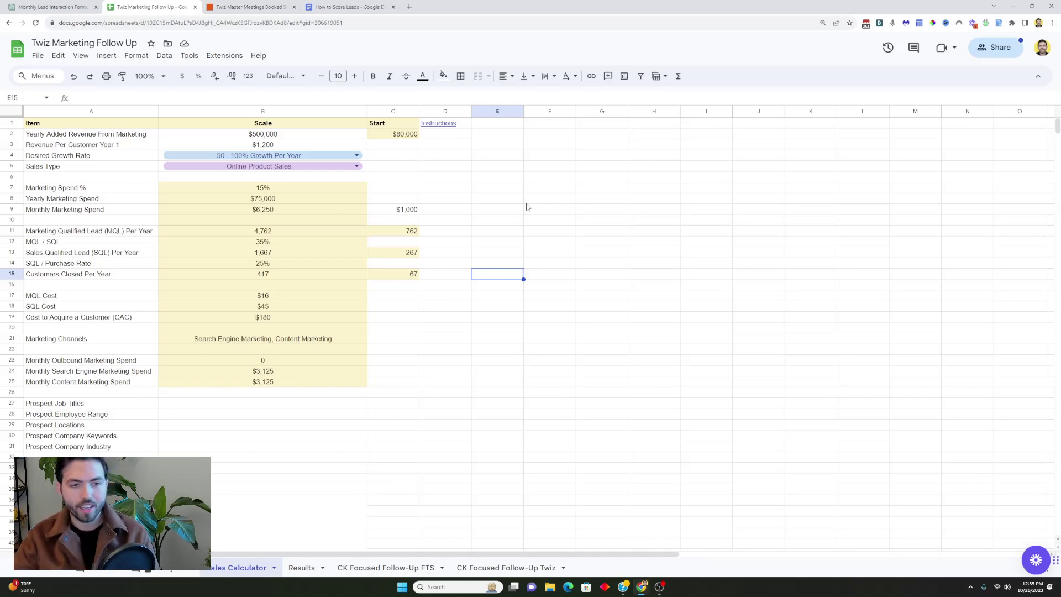
pyautogui.click(52, 6)
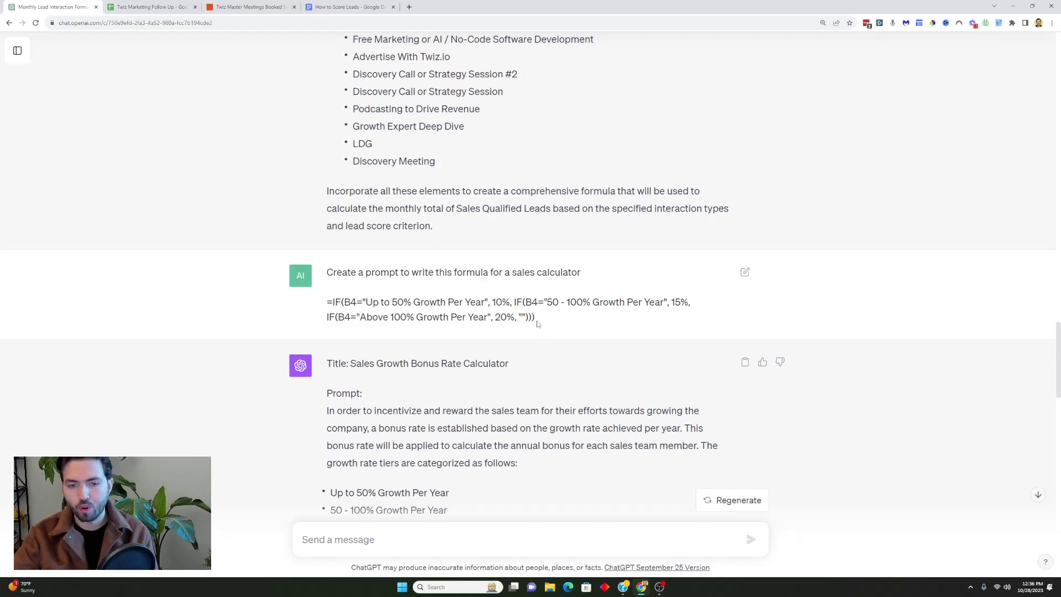
# Step: Copy the Sales Calculator range A1:C25 to compare it with the ChatGPT request
pyautogui.moveTo(539, 324); pyautogui.dragTo(326, 303)
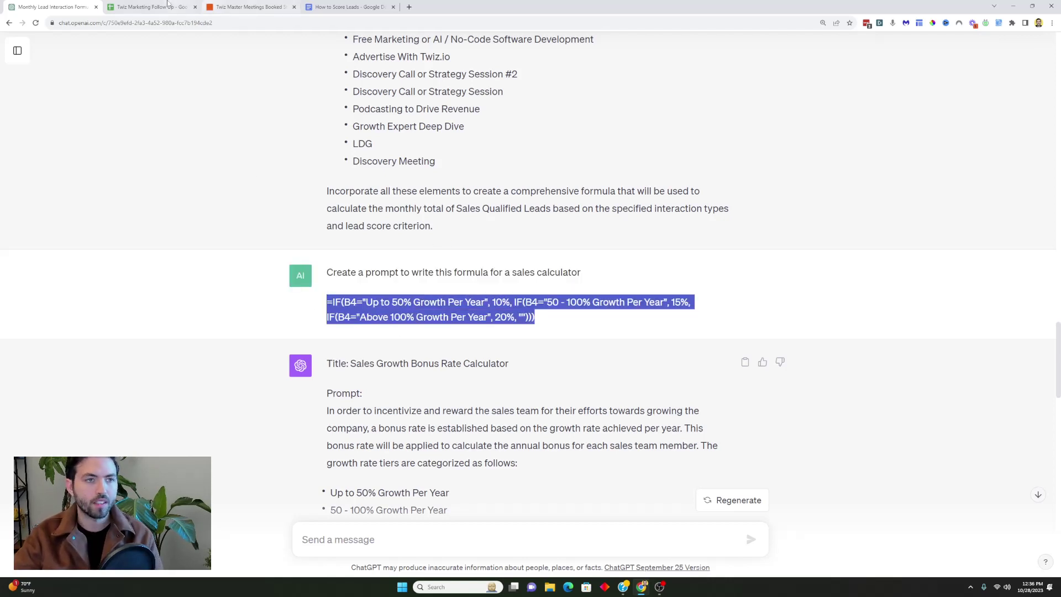
pyautogui.click(162, 5)
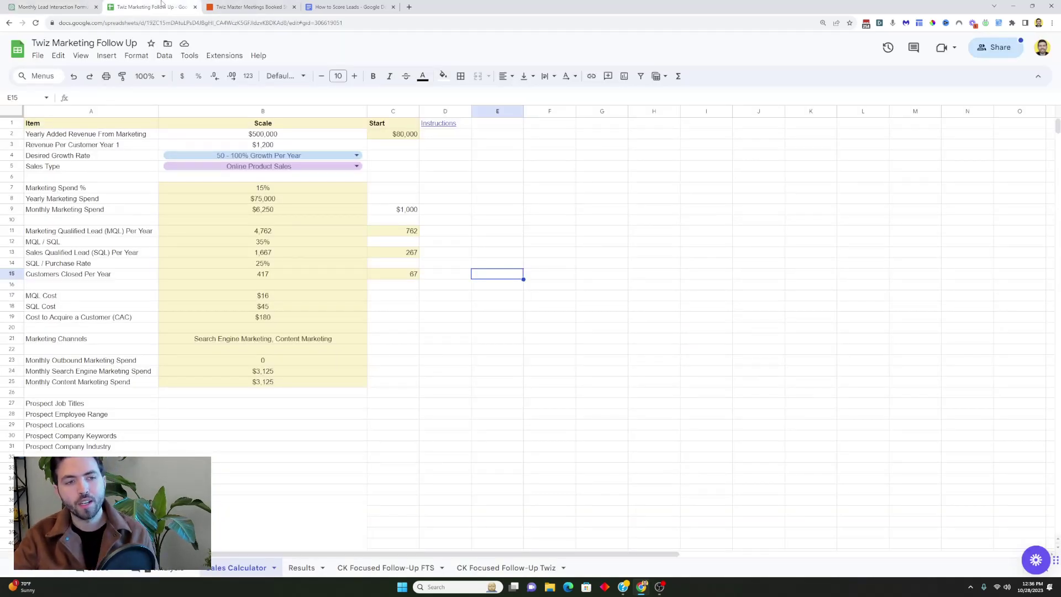
pyautogui.moveTo(102, 126); pyautogui.dragTo(406, 391)
pyautogui.hotkey('ctrl', 'c')
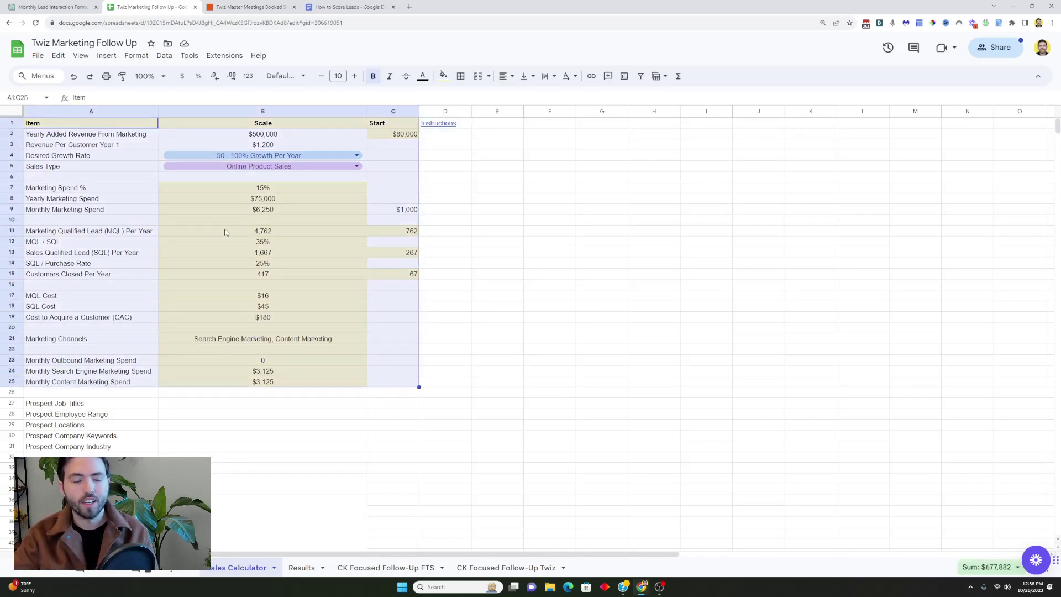
pyautogui.click(52, 6)
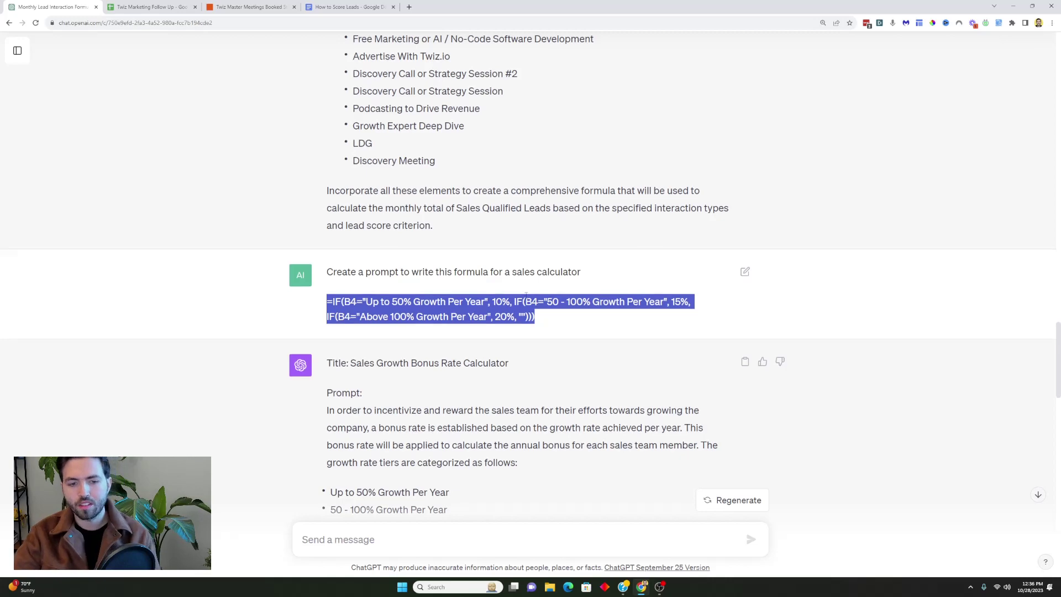
# Step: Compare the prompt's growth tiers against Desired Growth Rate's Up to 50%, 50 - 100%, Above 100% options
pyautogui.scroll(-2, 519, 290)
pyautogui.scroll(-1, 532, 360)
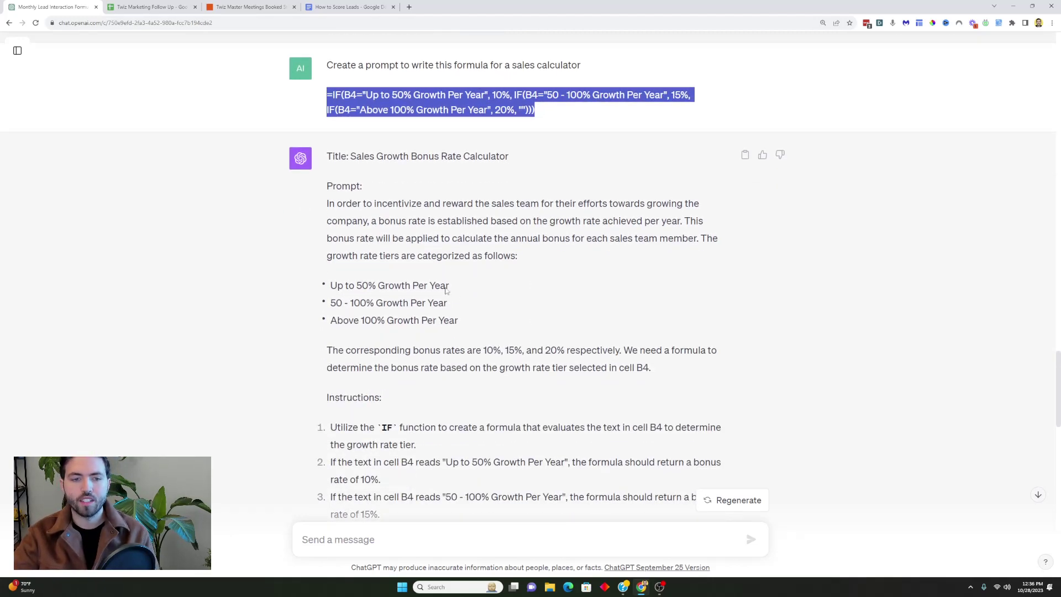
pyautogui.moveTo(478, 325); pyautogui.dragTo(330, 286)
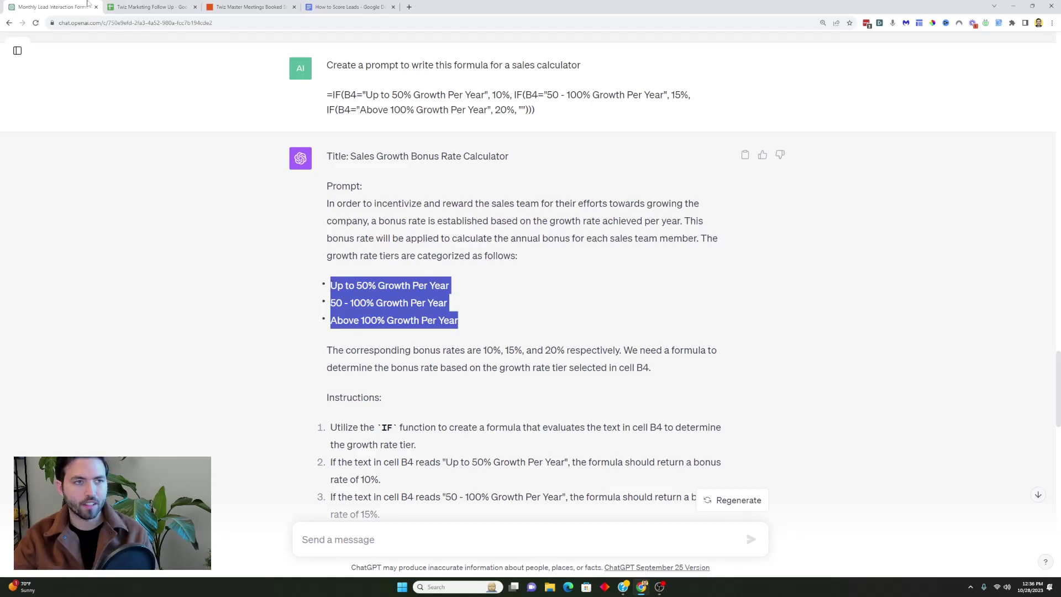
pyautogui.click(143, 7)
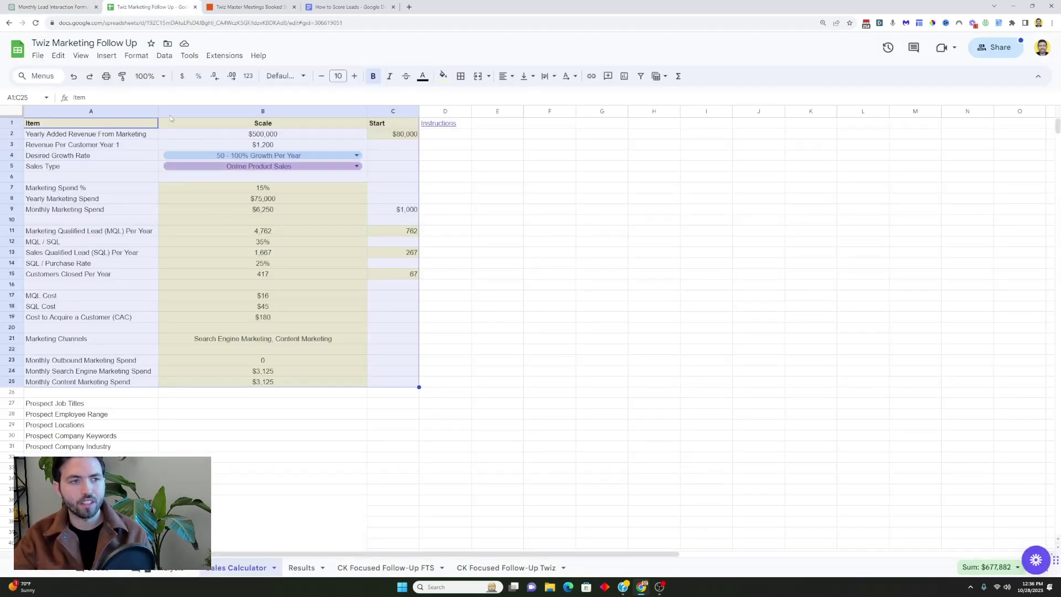
pyautogui.click(75, 3)
pyautogui.scroll(-2, 574, 379)
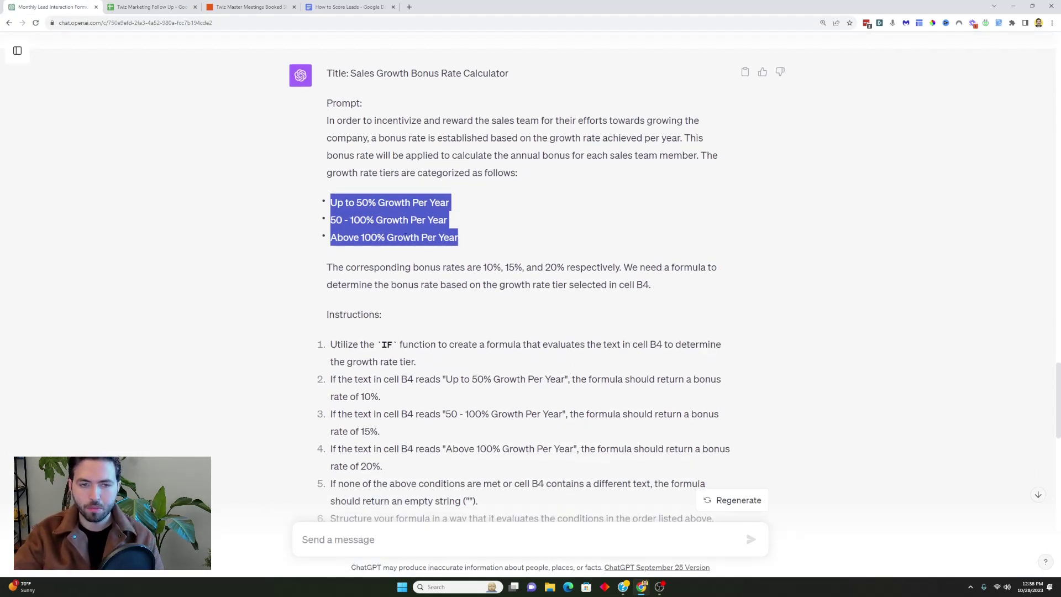
pyautogui.scroll(-2, 478, 290)
pyautogui.scroll(6, 479, 291)
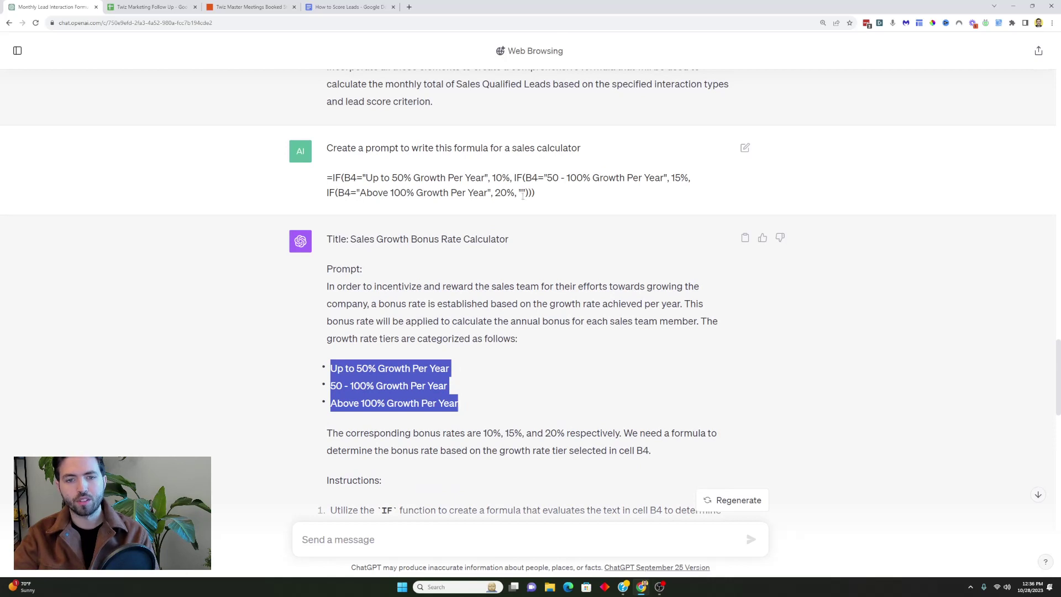
pyautogui.moveTo(539, 193); pyautogui.dragTo(323, 182)
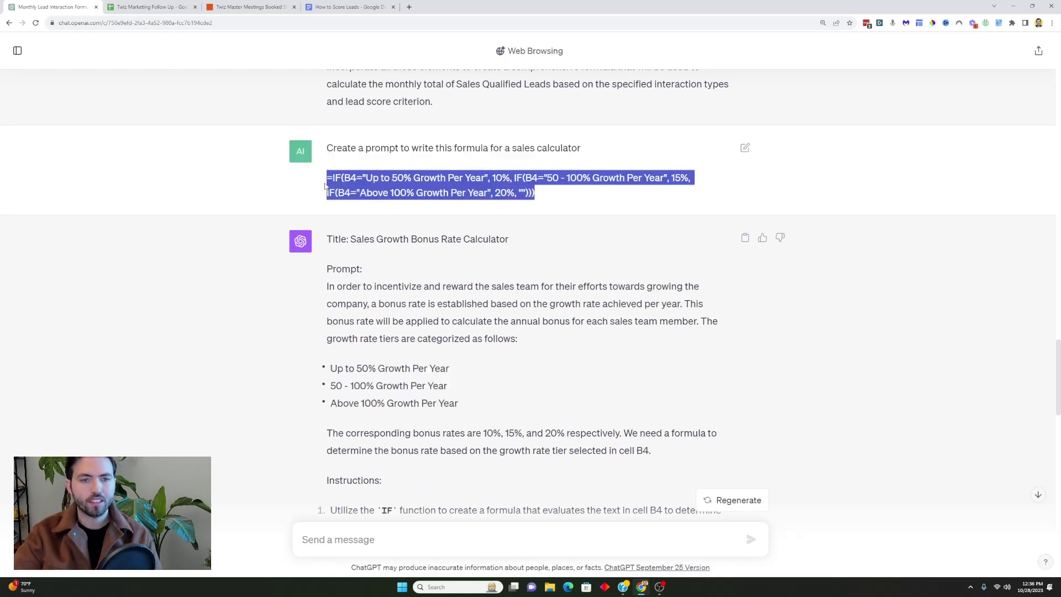
pyautogui.click(149, 6)
pyautogui.click(235, 156)
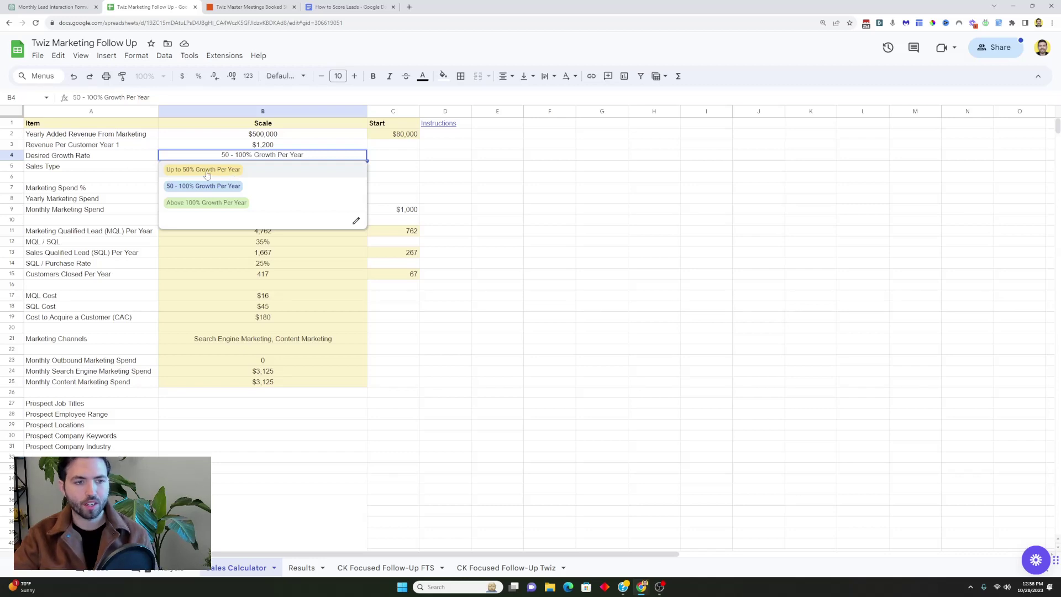
# Step: Pick 'Up to 50% Growth Per Year' in B4 and 'High Touch Sales' in B5
pyautogui.click(109, 159)
pyautogui.click(210, 155)
pyautogui.click(203, 168)
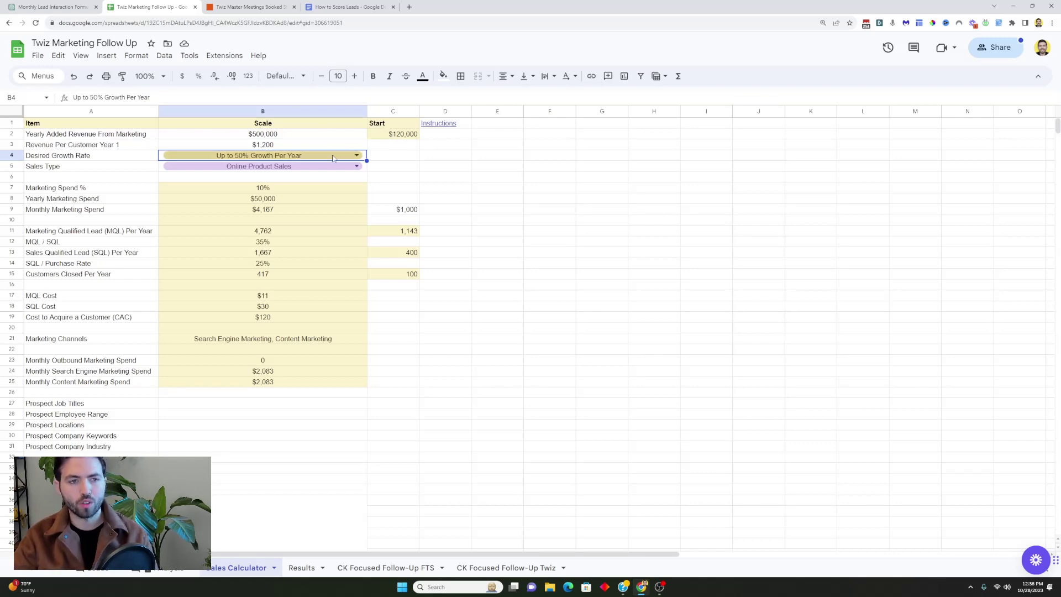
pyautogui.click(271, 166)
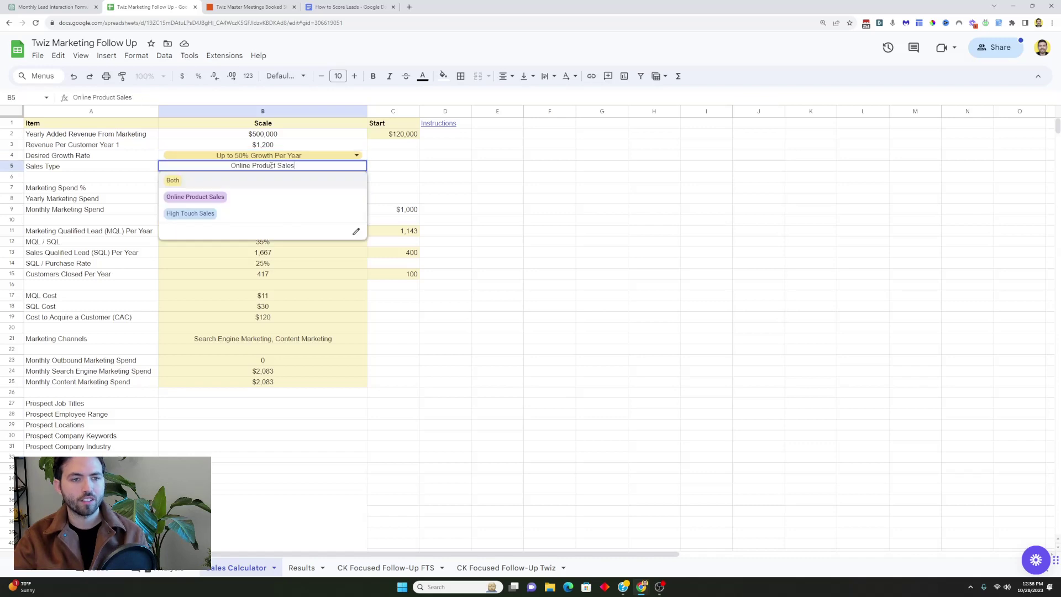
pyautogui.click(287, 211)
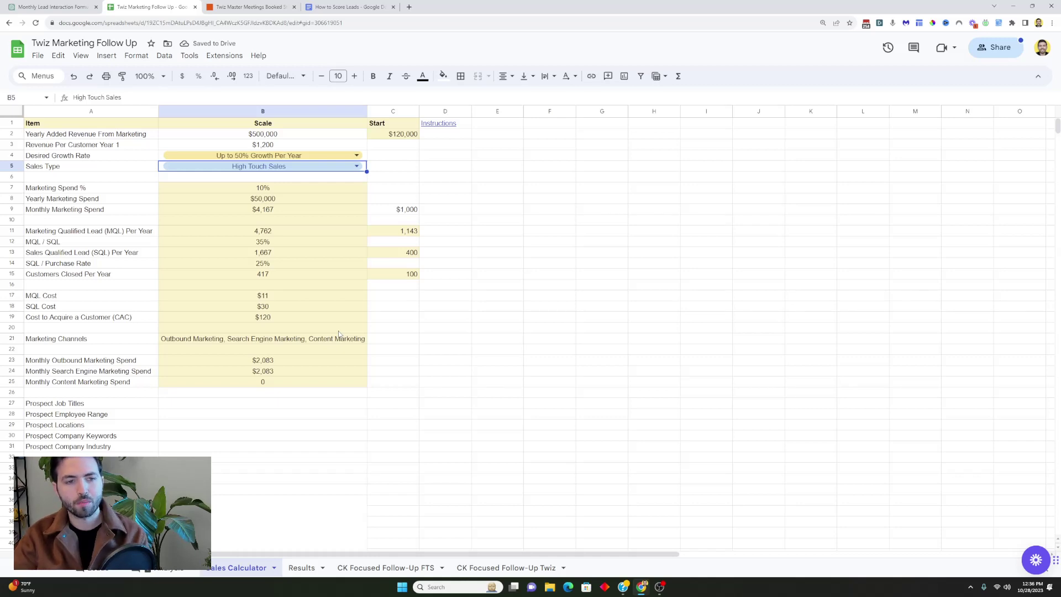
# Step: Glance at the ChatGPT conversation, then come back to the Sales Calculator sheet
pyautogui.click(52, 7)
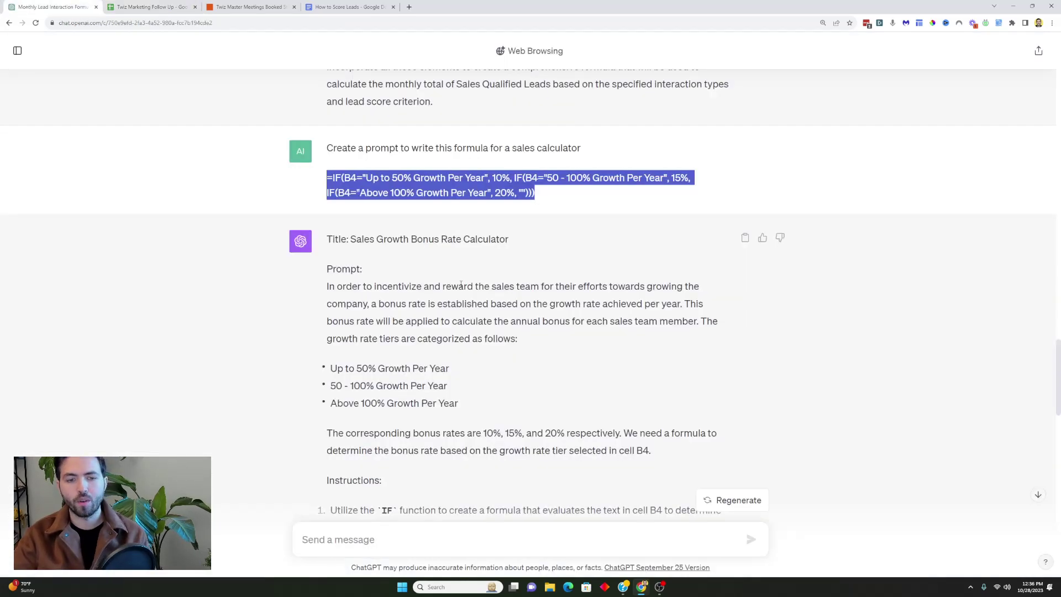
pyautogui.click(542, 200)
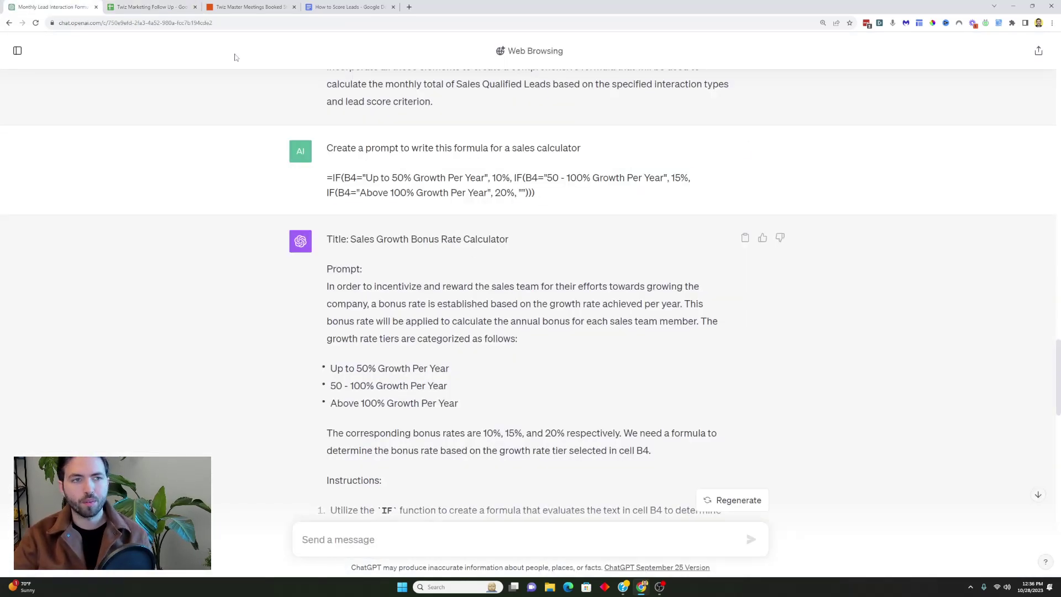
pyautogui.click(174, 7)
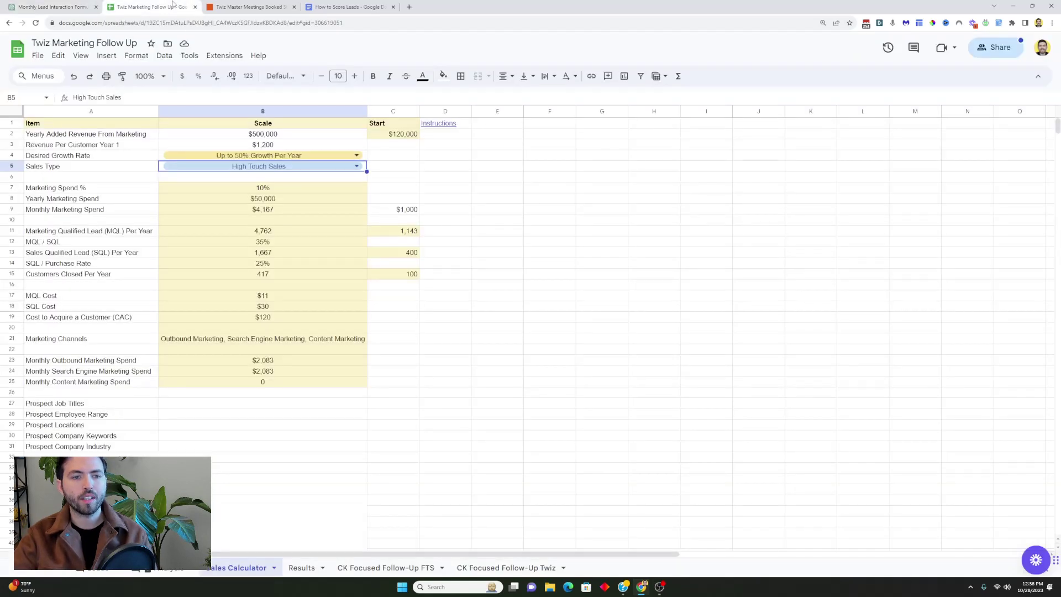
# Step: Inspect the CAC formula in B19, outbound spend in B23 and Marketing Channels in B21
pyautogui.click(341, 323)
pyautogui.click(340, 359)
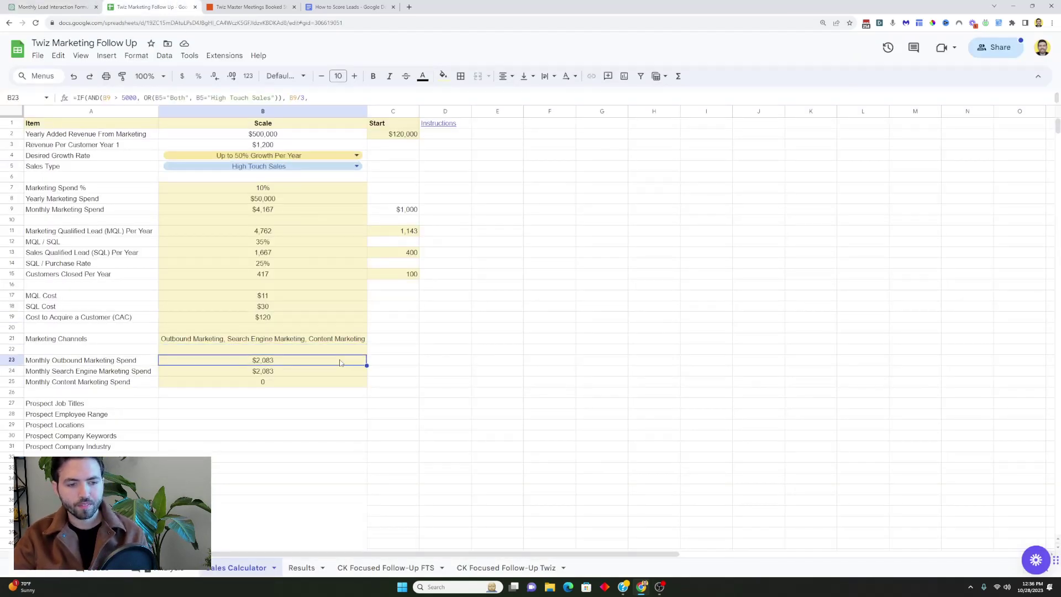
pyautogui.doubleClick(337, 366)
pyautogui.doubleClick(283, 338)
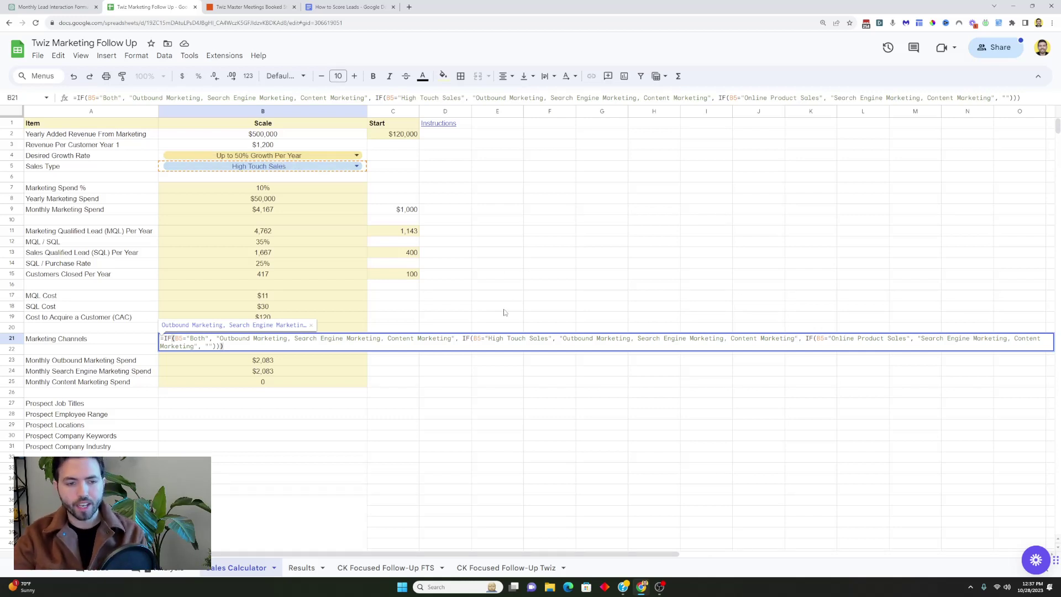
pyautogui.click(392, 316)
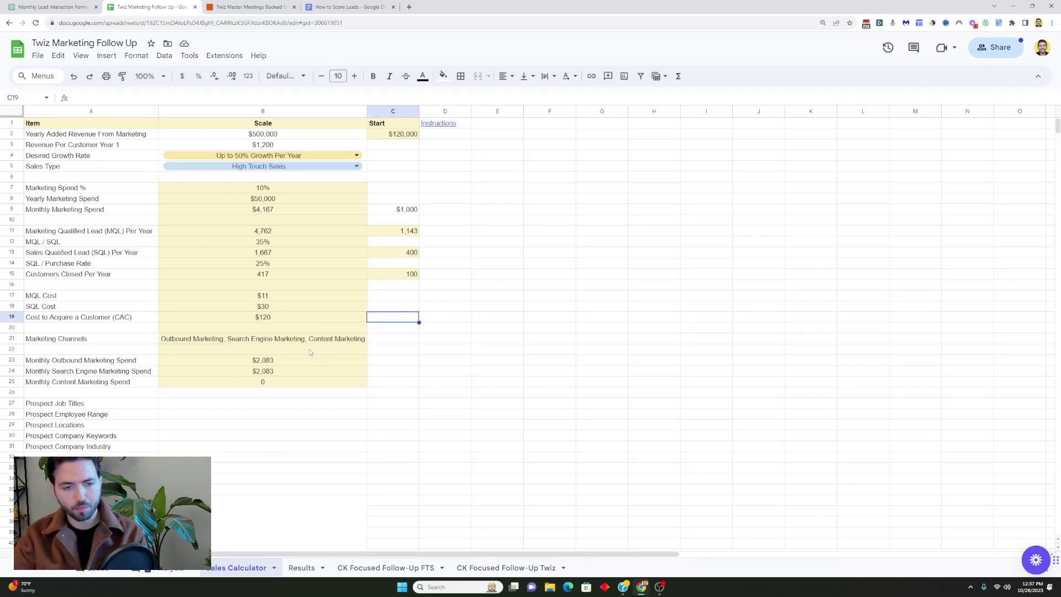
# Step: Check the B23 formula and the B24 commission formula, then return to ChatGPT
pyautogui.click(305, 363)
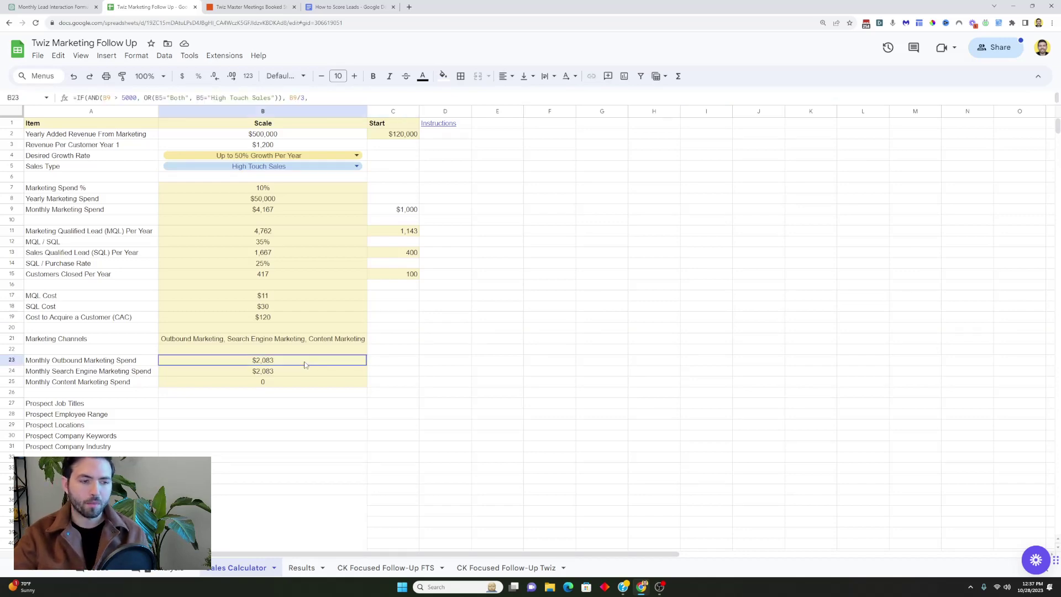
pyautogui.click(308, 373)
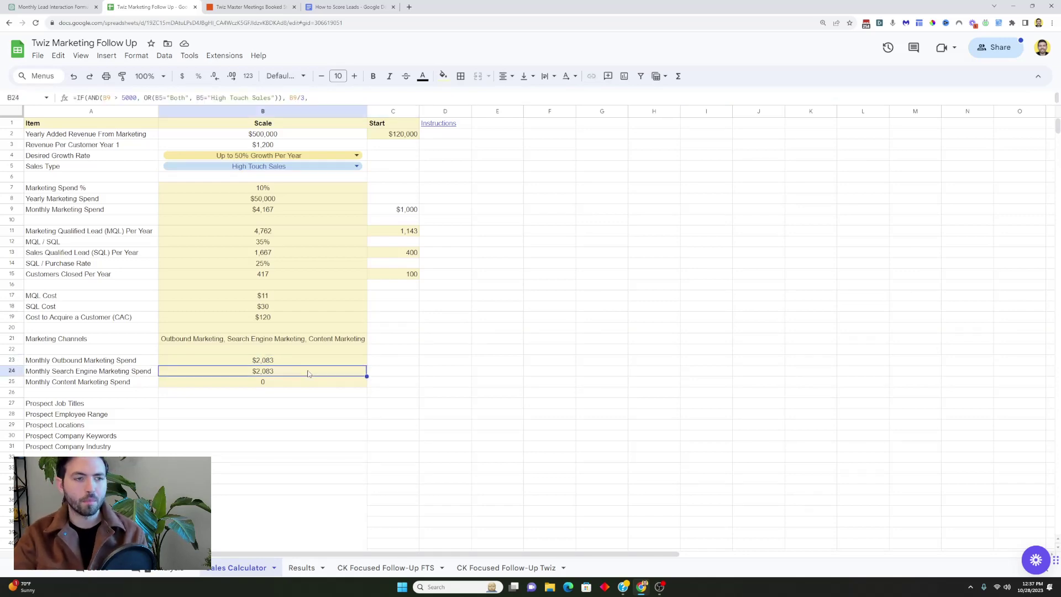
pyautogui.click(77, 7)
pyautogui.scroll(-6, 486, 356)
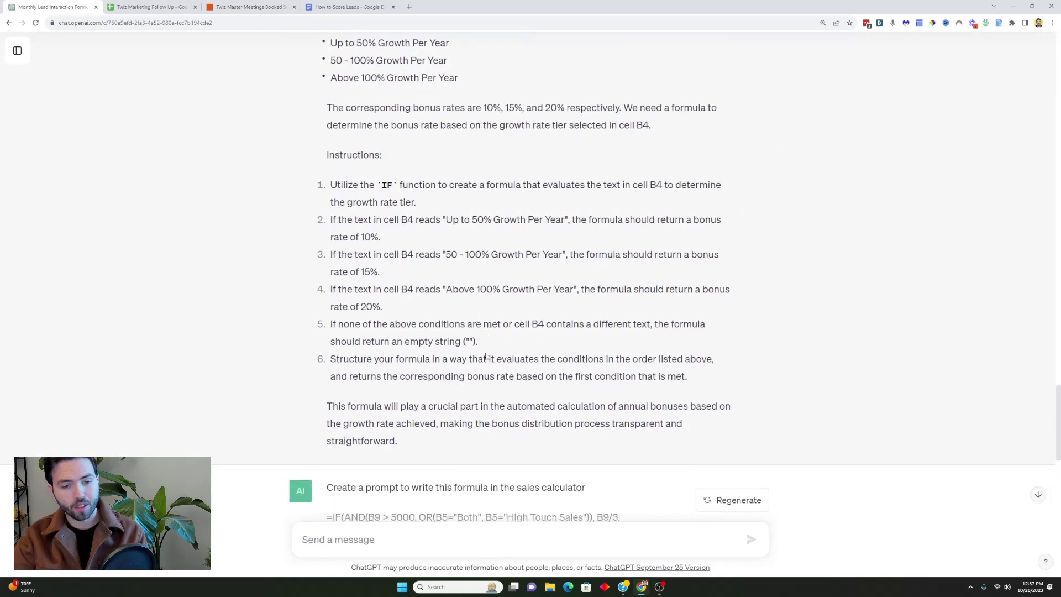
pyautogui.scroll(-8, 485, 356)
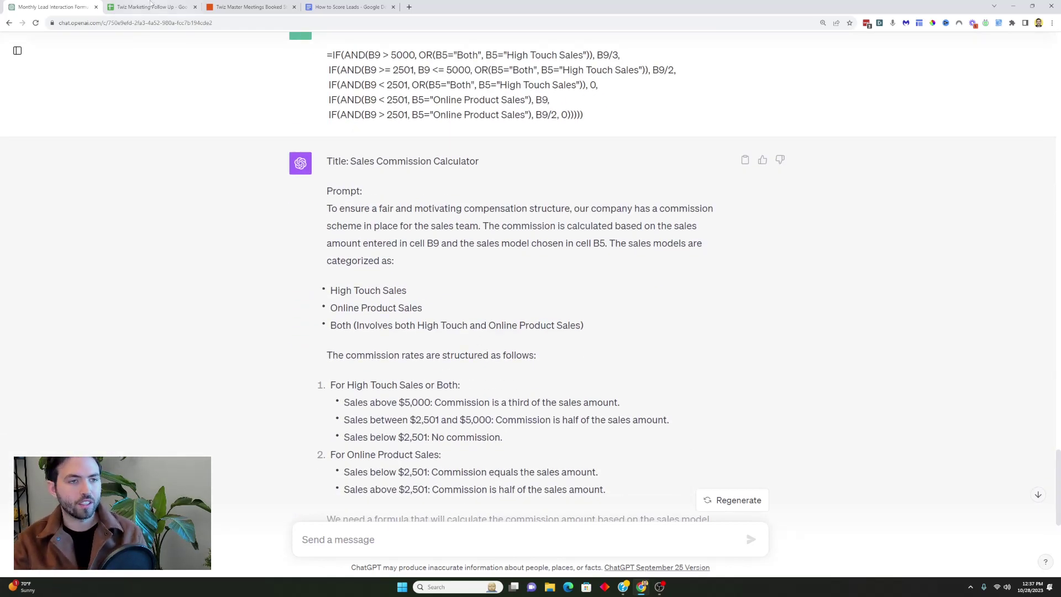
pyautogui.scroll(1, 601, 144)
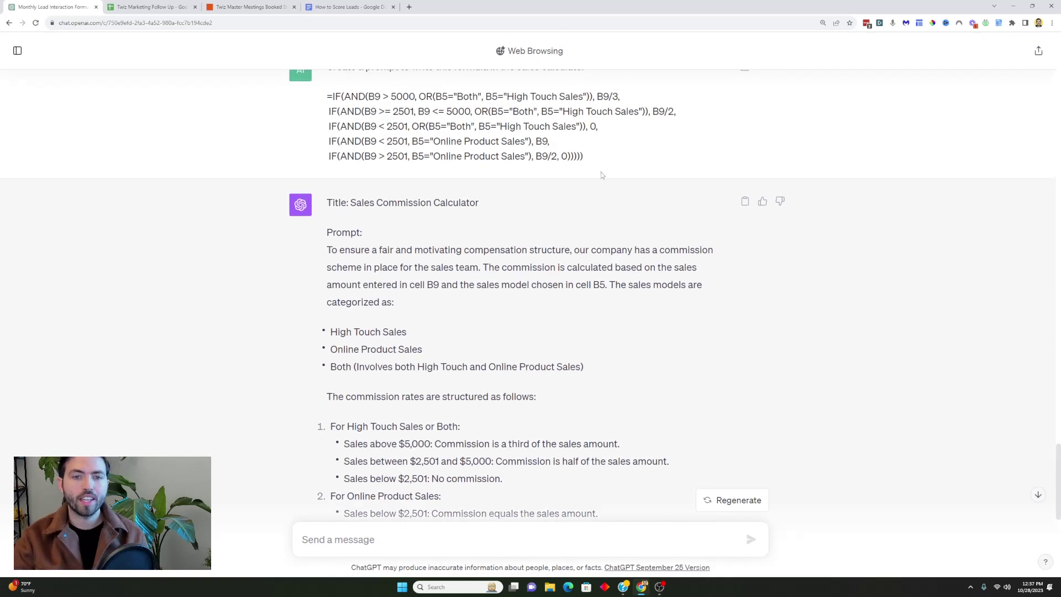
pyautogui.moveTo(583, 156); pyautogui.dragTo(326, 96)
pyautogui.click(295, 137)
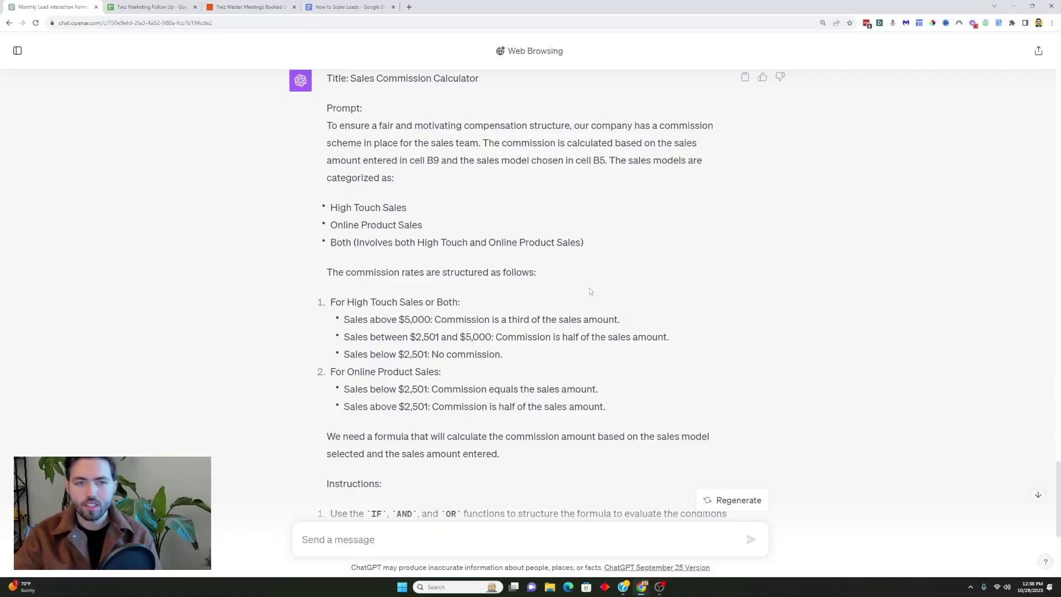
pyautogui.scroll(-4, 589, 292)
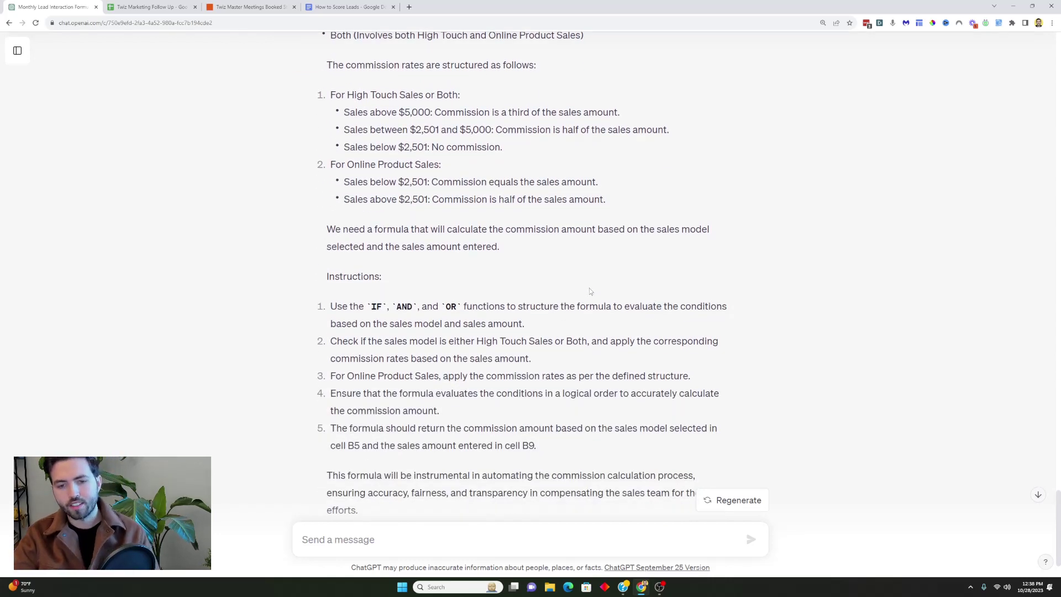
pyautogui.scroll(-2, 590, 291)
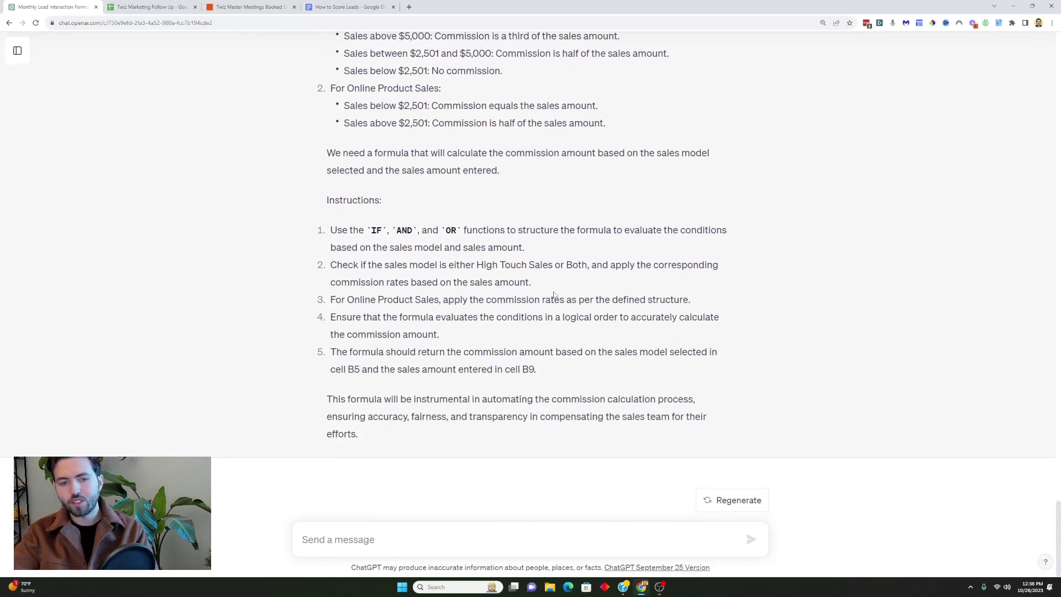
pyautogui.scroll(4, 560, 300)
pyautogui.scroll(5, 560, 300)
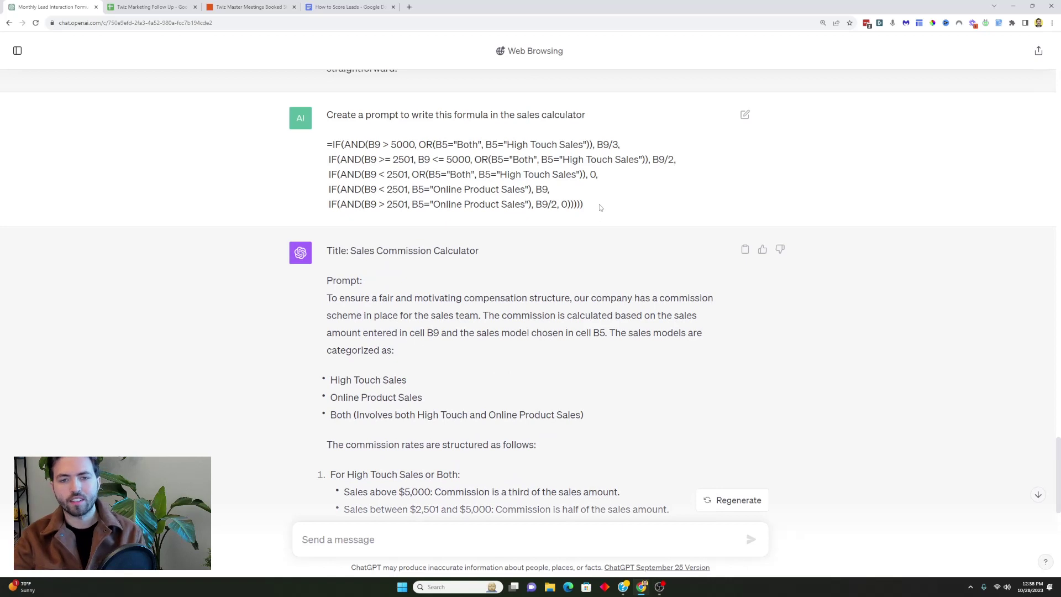
# Step: Highlight the whole commission formula in the prompt and read its instructions before returning to Sheets
pyautogui.moveTo(597, 206); pyautogui.dragTo(323, 145)
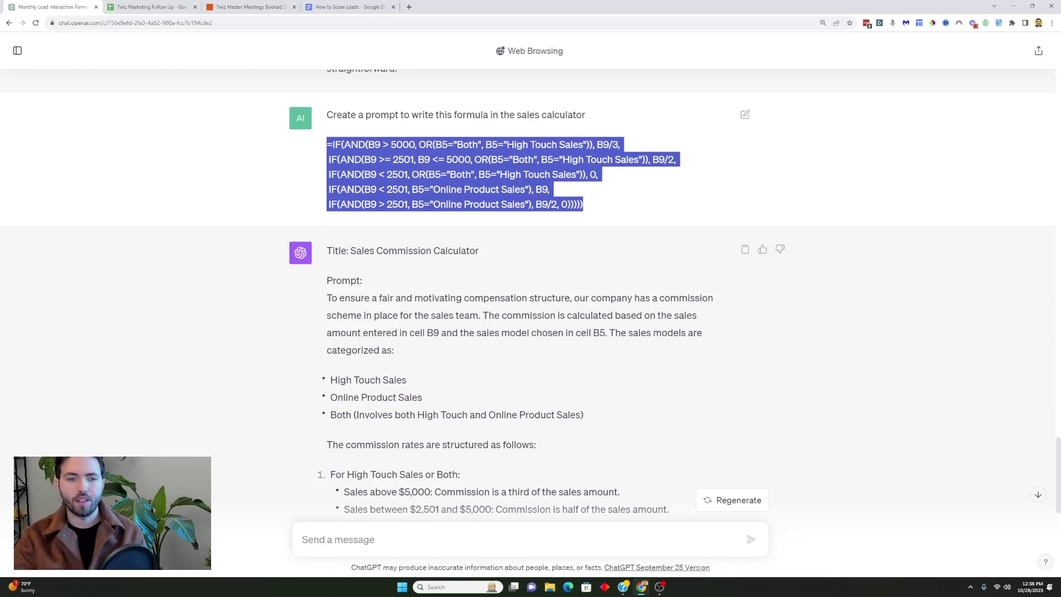
pyautogui.scroll(-4, 377, 220)
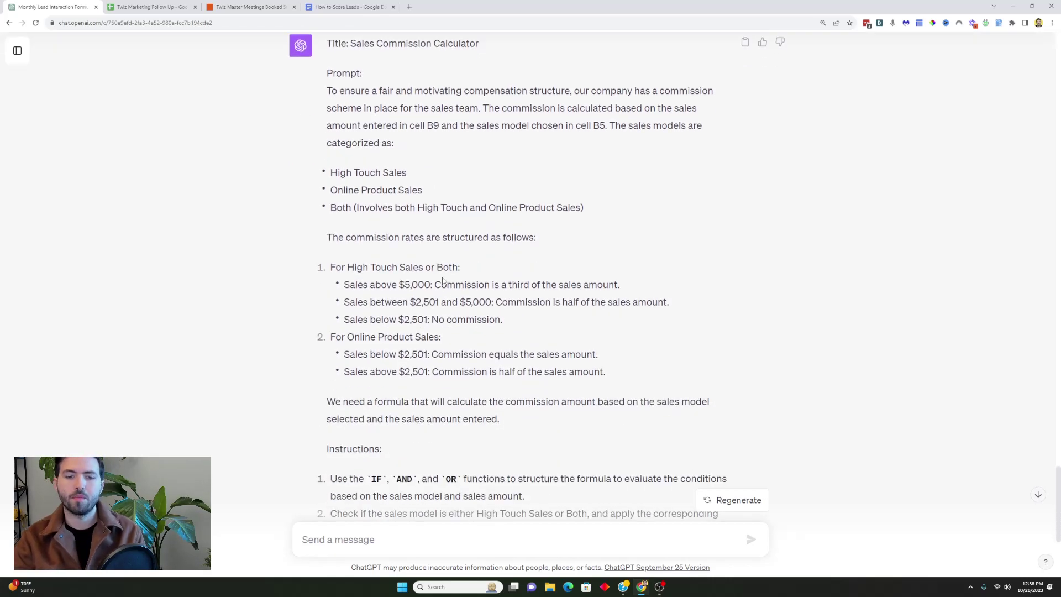
pyautogui.scroll(-3, 442, 278)
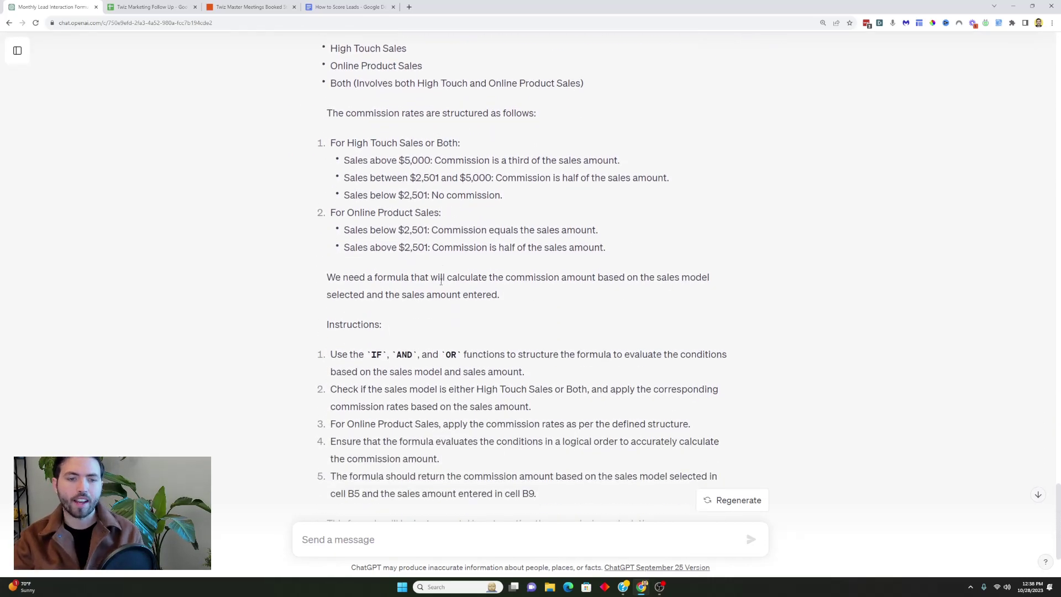
pyautogui.click(147, 7)
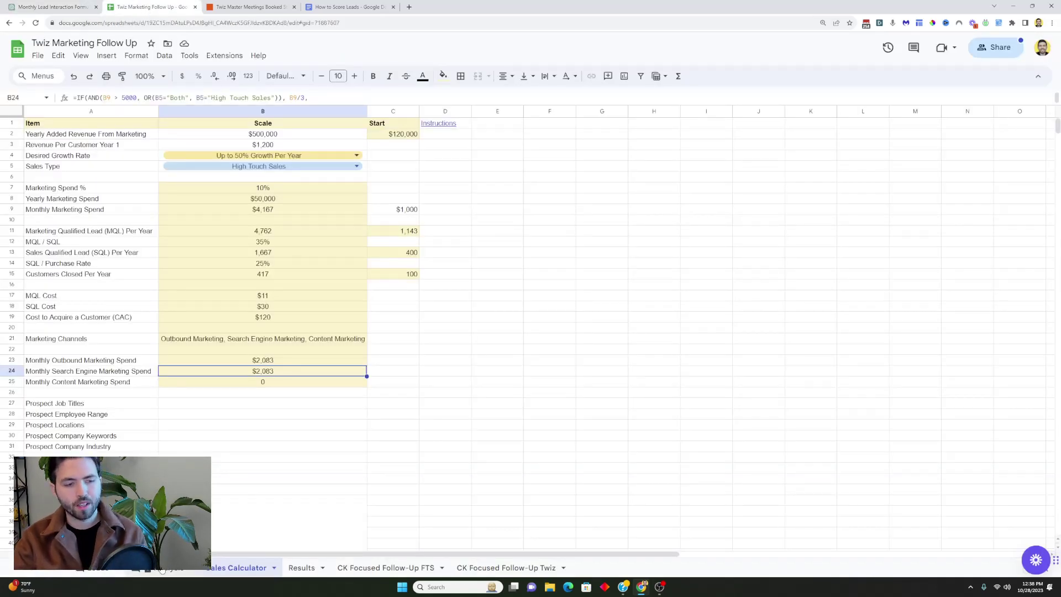
# Step: On the monthly summary sheet, view D73's ARRAYFORMULA for October's 194 MQLs, then return to ChatGPT
pyautogui.click(162, 569)
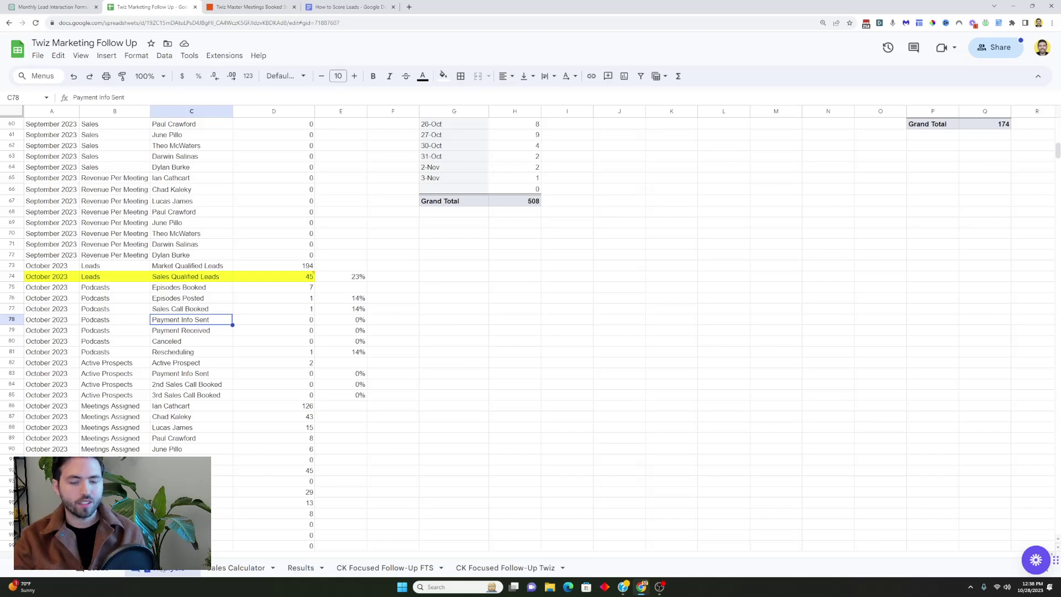
pyautogui.scroll(2, 237, 469)
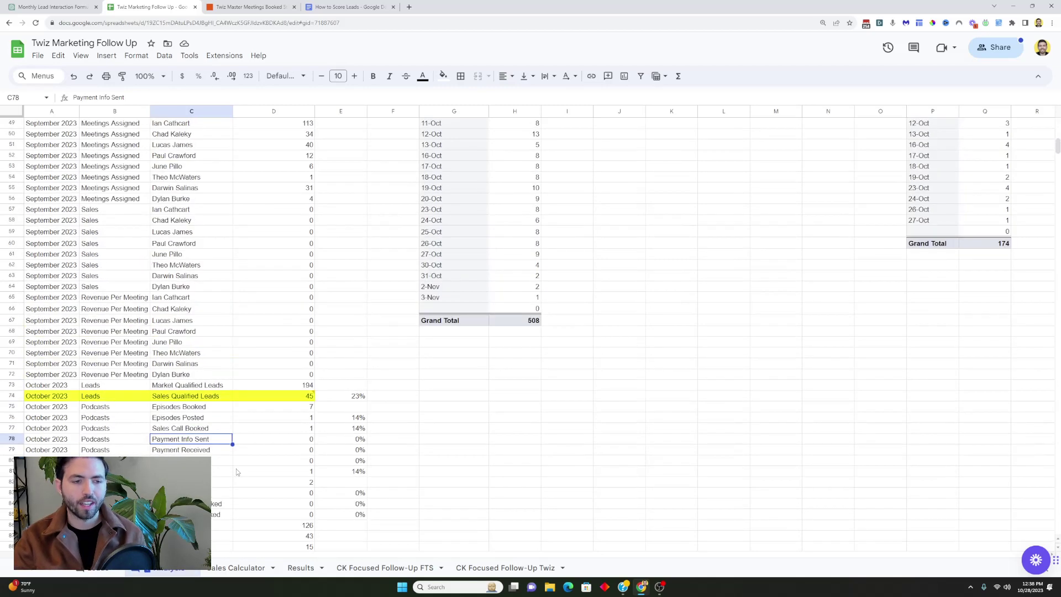
pyautogui.doubleClick(267, 387)
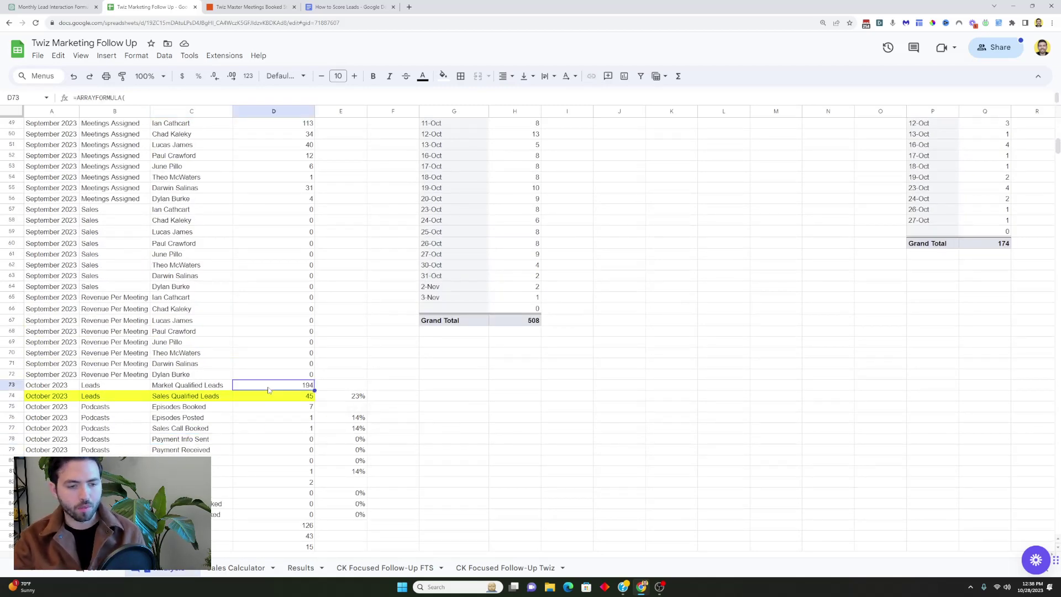
pyautogui.click(366, 355)
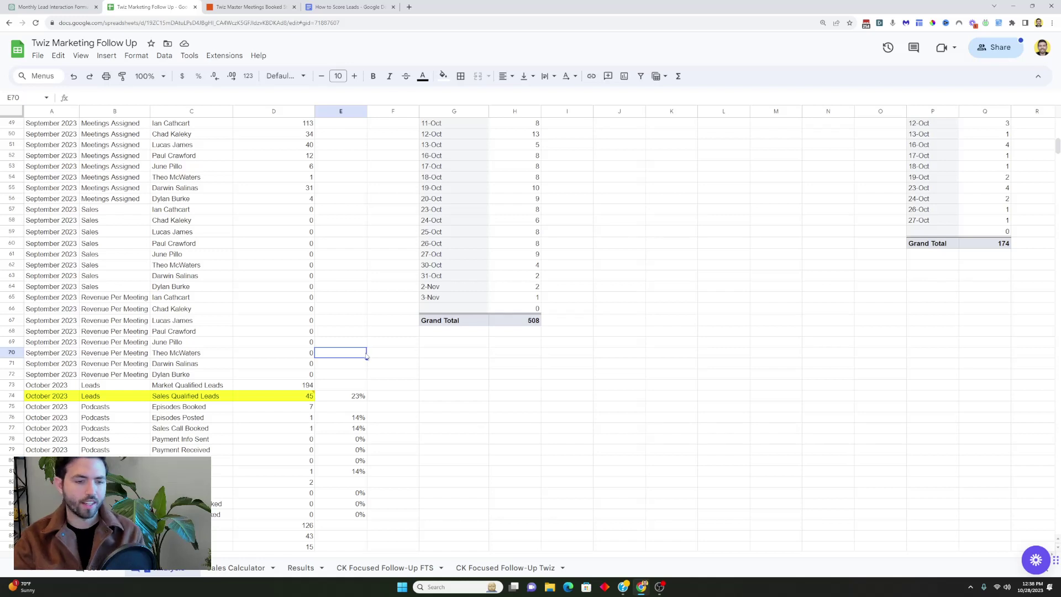
pyautogui.scroll(-2, 366, 357)
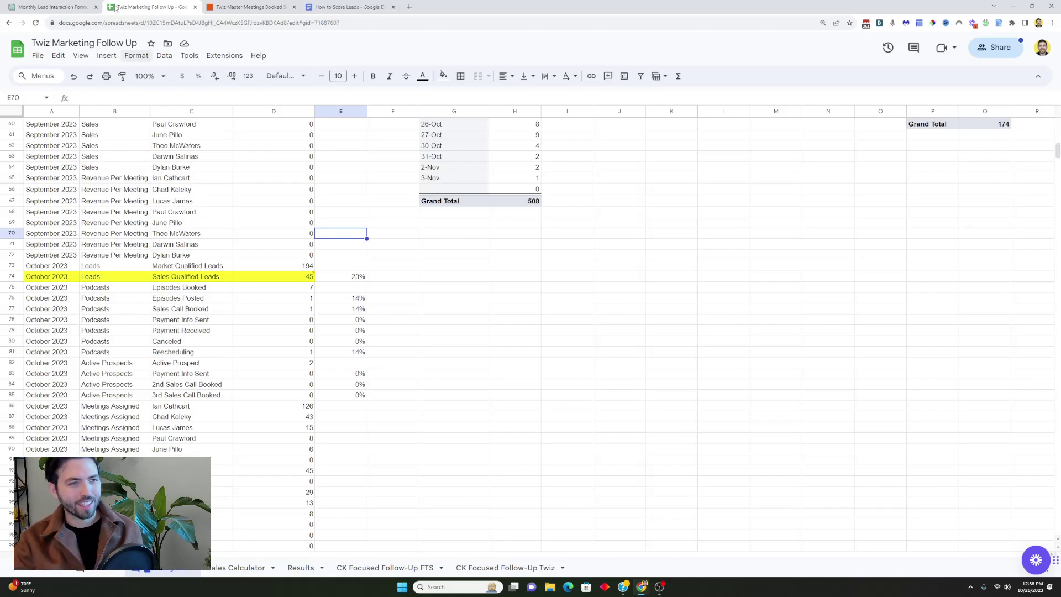
pyautogui.click(53, 7)
# Step: Find the 'create a prompt to write this formula' message, then open the Twiz Master Meetings Booked Stream zap
pyautogui.scroll(-1, 431, 382)
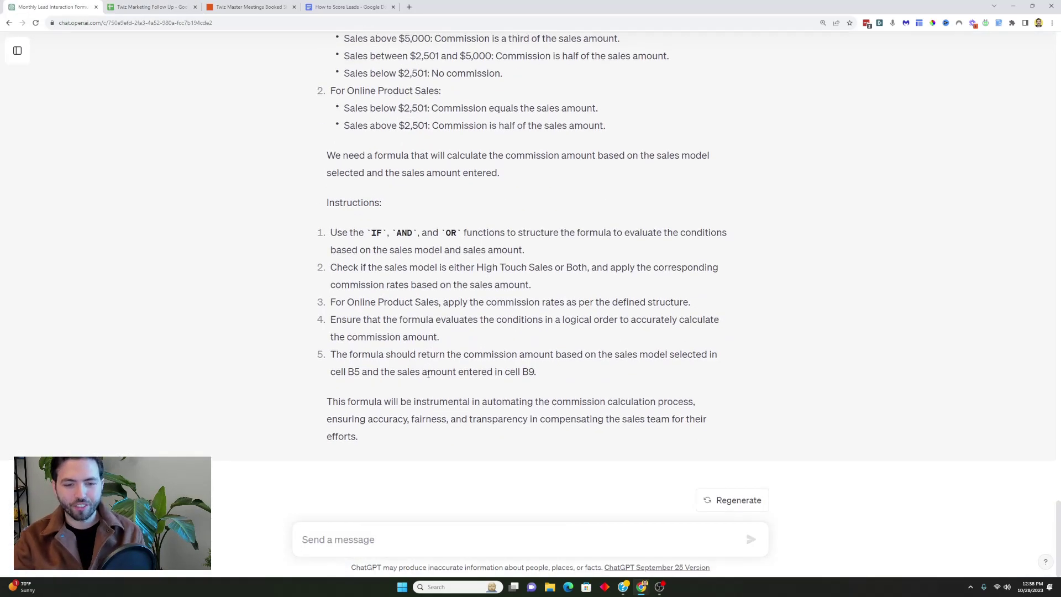
pyautogui.scroll(15, 420, 381)
pyautogui.scroll(10, 411, 382)
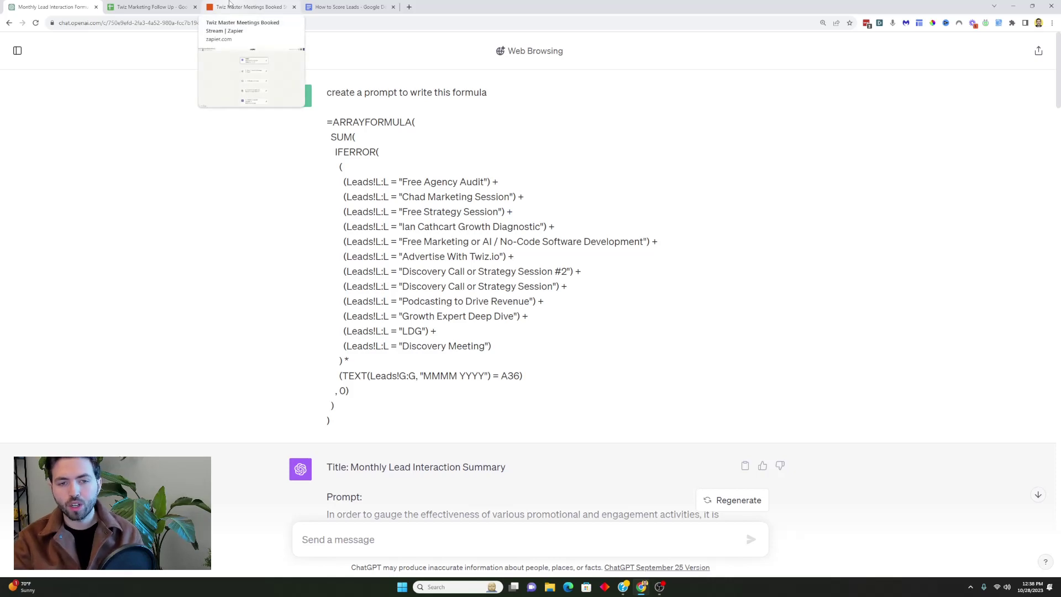
pyautogui.click(230, 5)
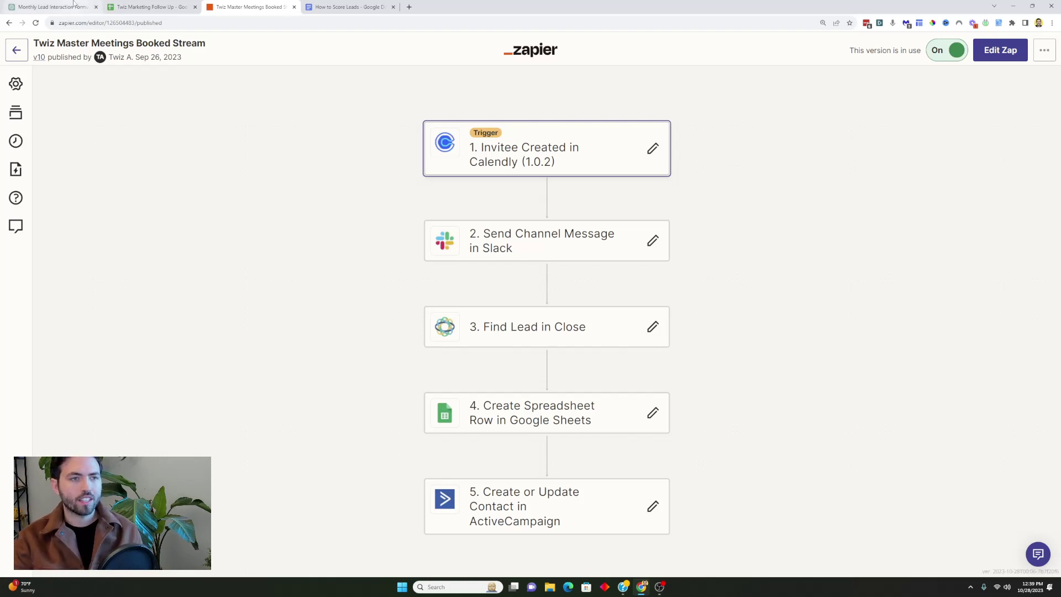
pyautogui.click(163, 4)
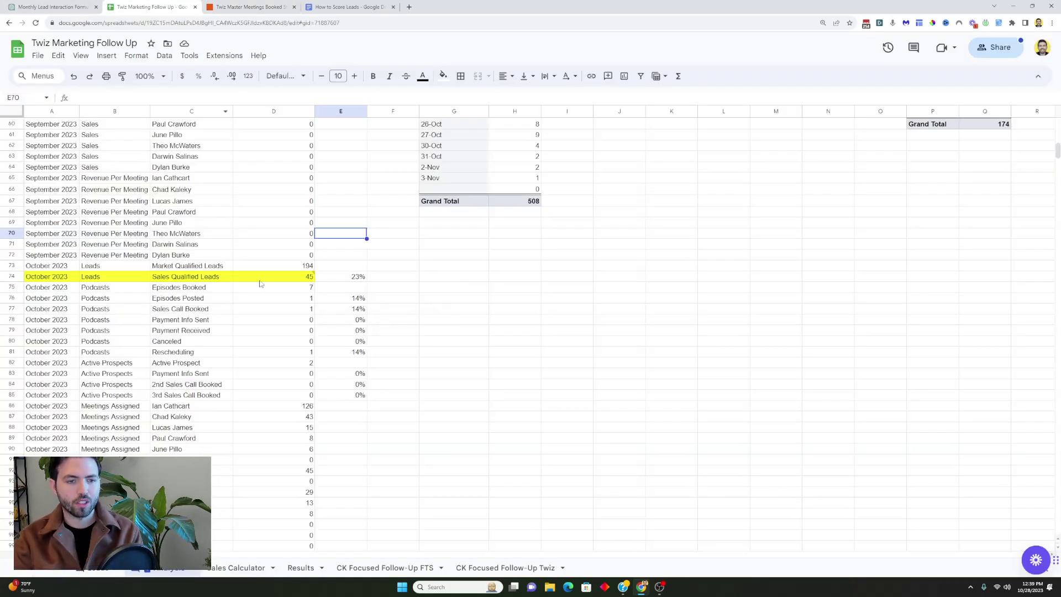
pyautogui.hotkey('ctrl', 'Tab')
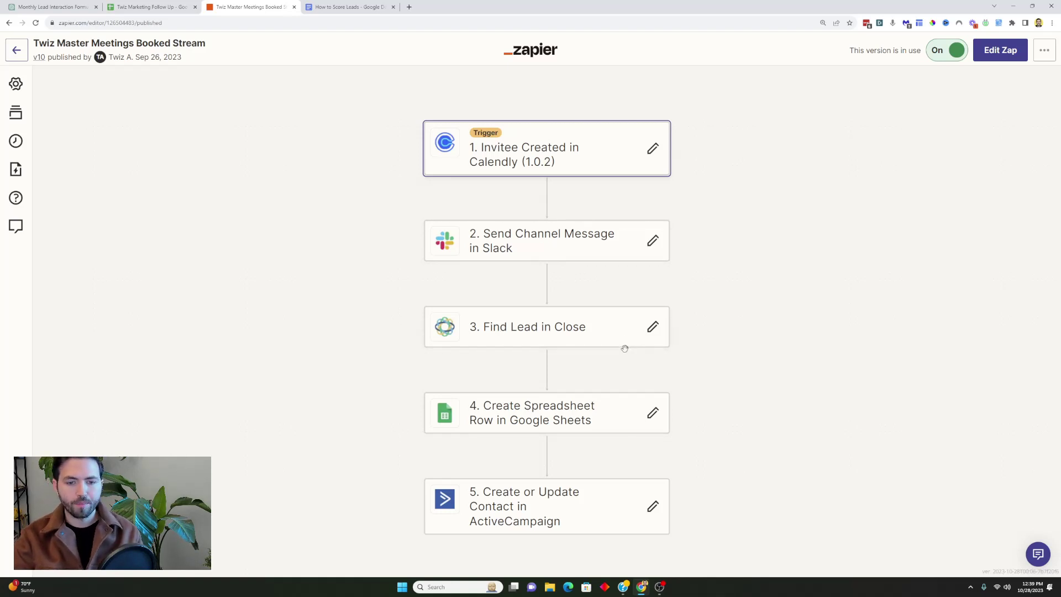
# Step: Check a Lead Score value on the raw leads sheet, then view the D73 MQL formula on the summary
pyautogui.click(127, 7)
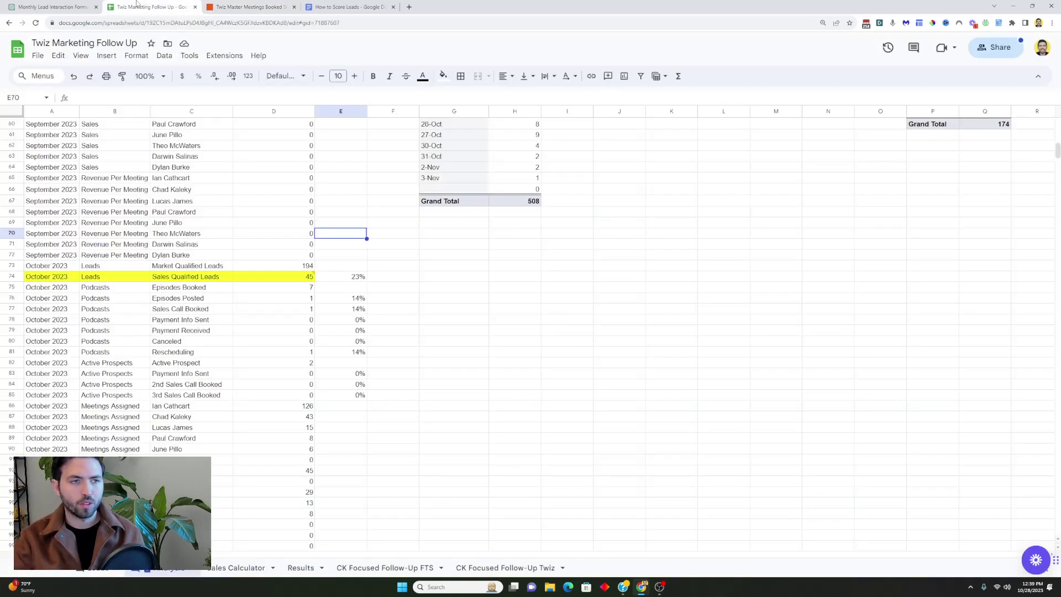
pyautogui.click(98, 577)
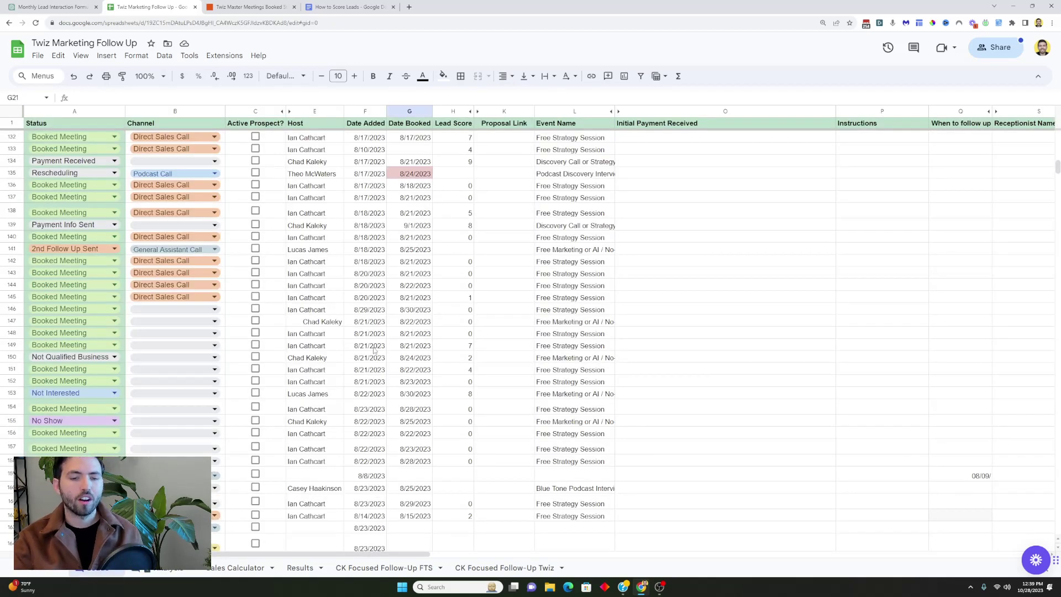
pyautogui.click(455, 186)
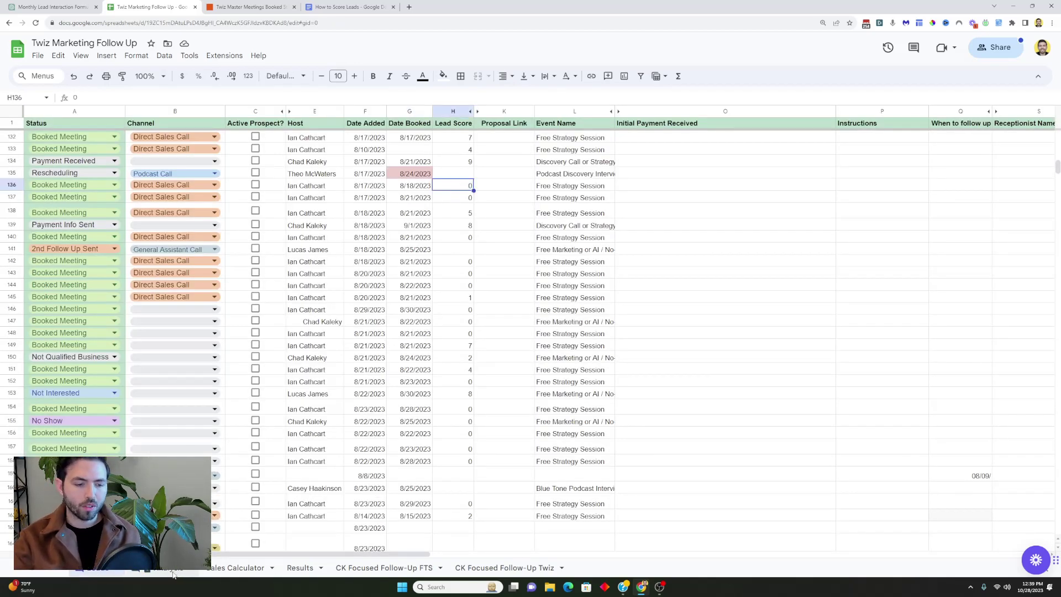
pyautogui.click(191, 574)
pyautogui.click(301, 268)
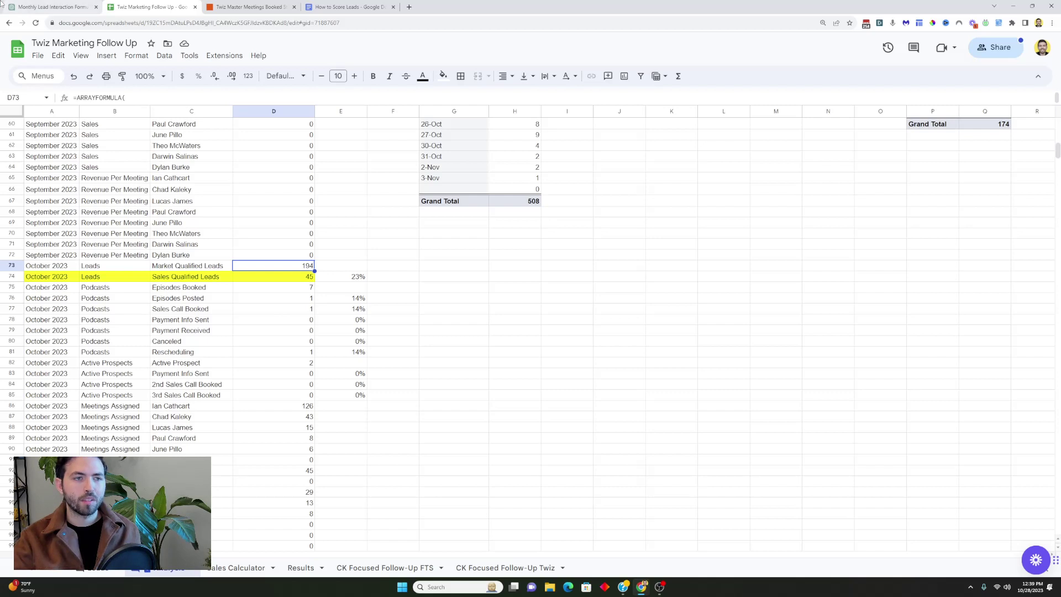
pyautogui.click(33, 7)
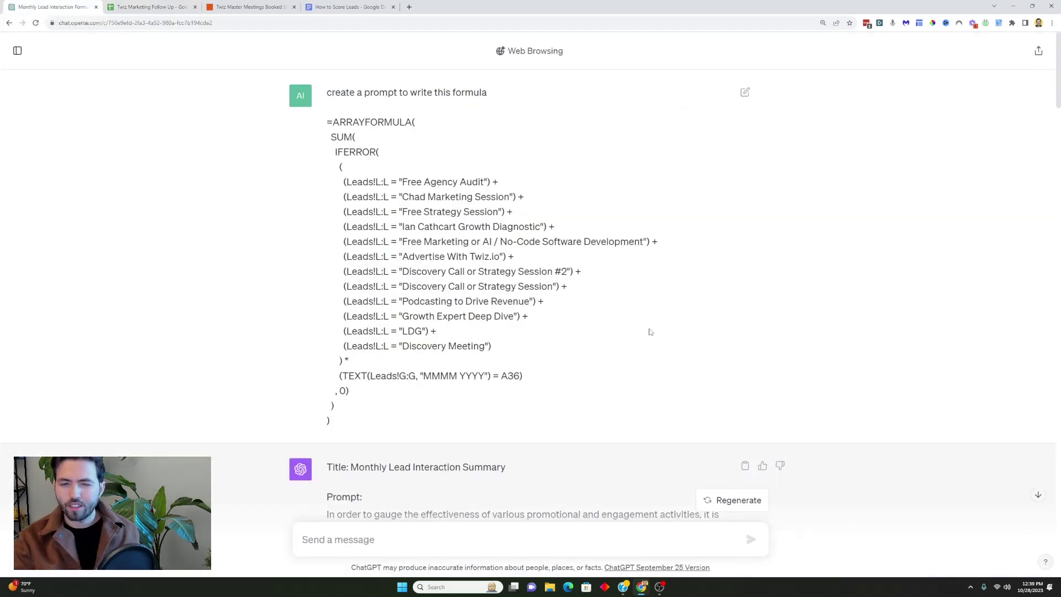
pyautogui.scroll(-1, 718, 307)
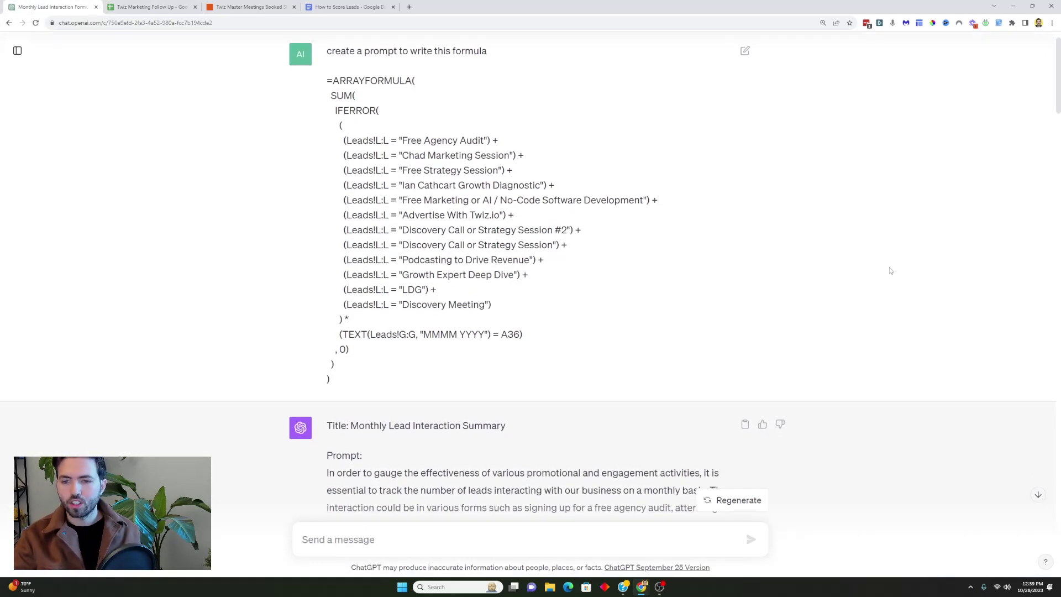